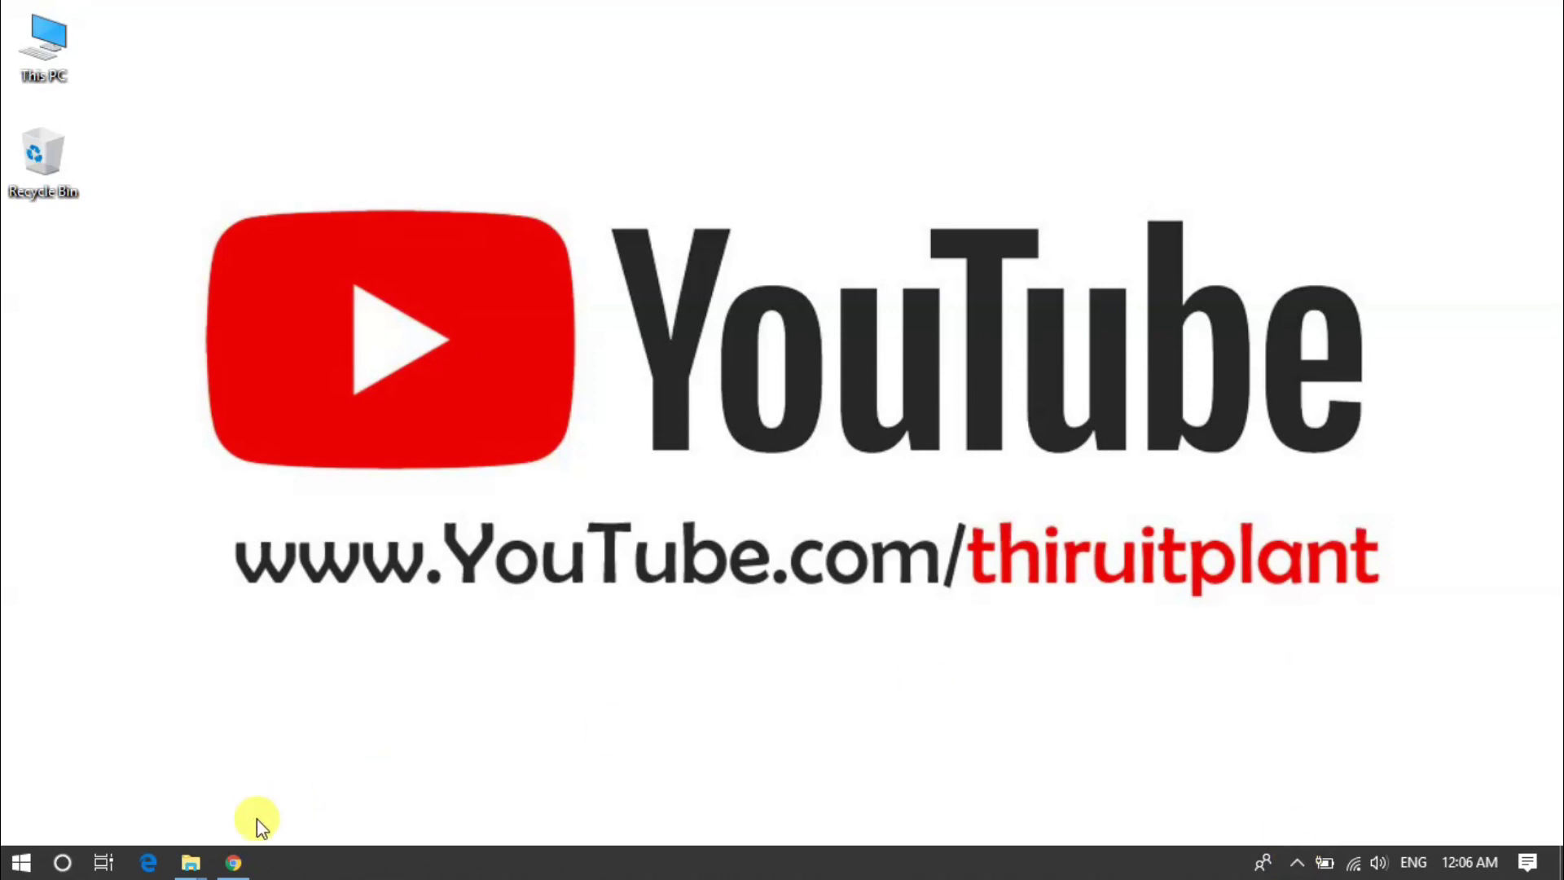
Switch to the File Explorer window showing the 326-item Thumbnail folder.
left_click(191, 863)
left_click(330, 781)
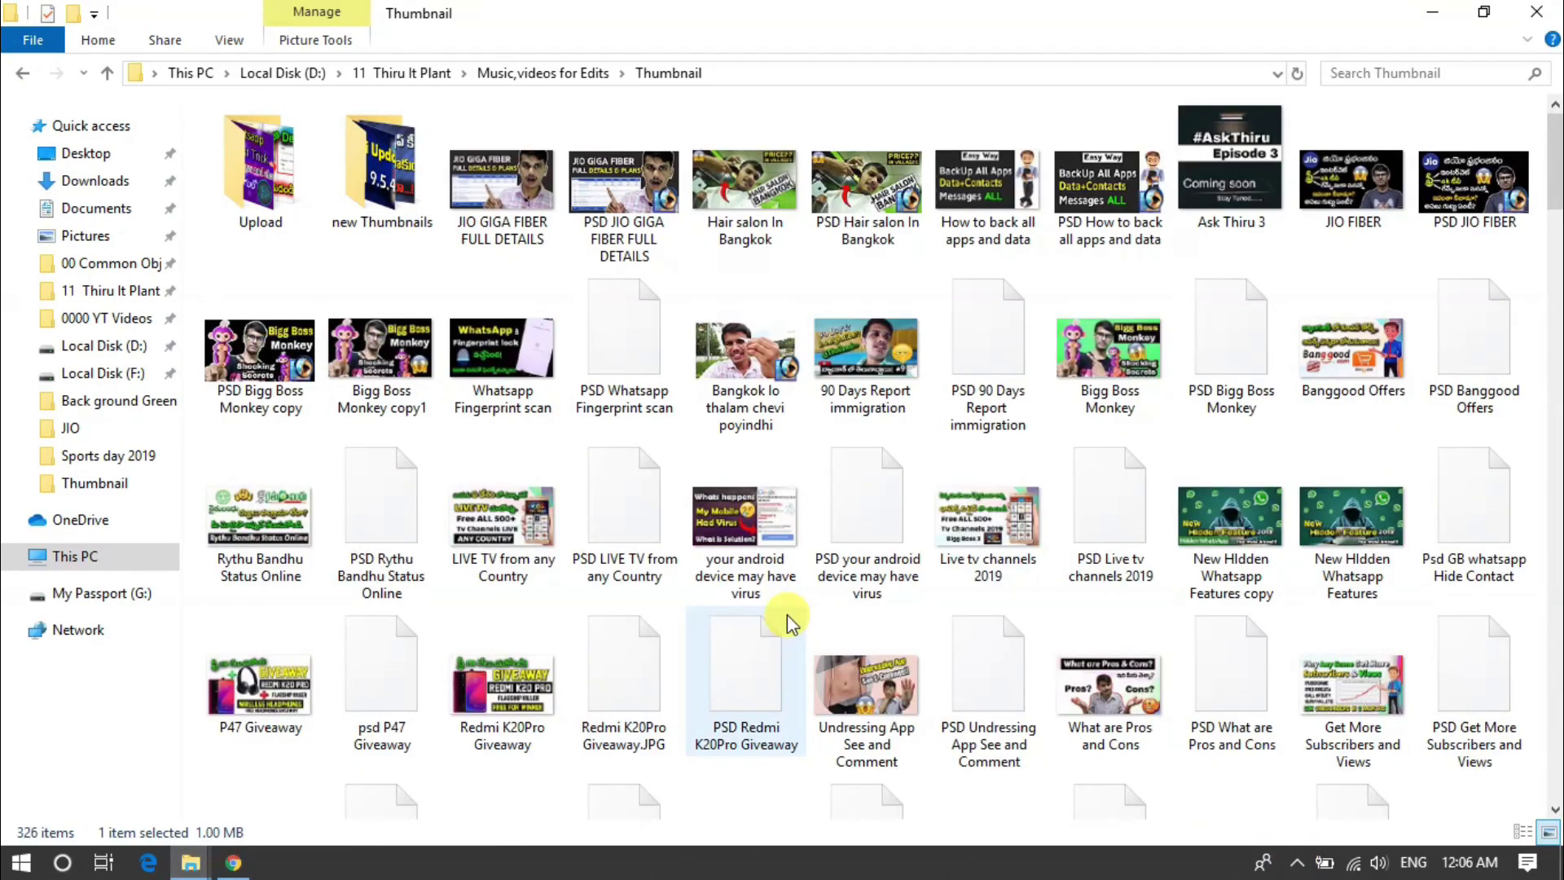
scroll(839, 607, "down", 10)
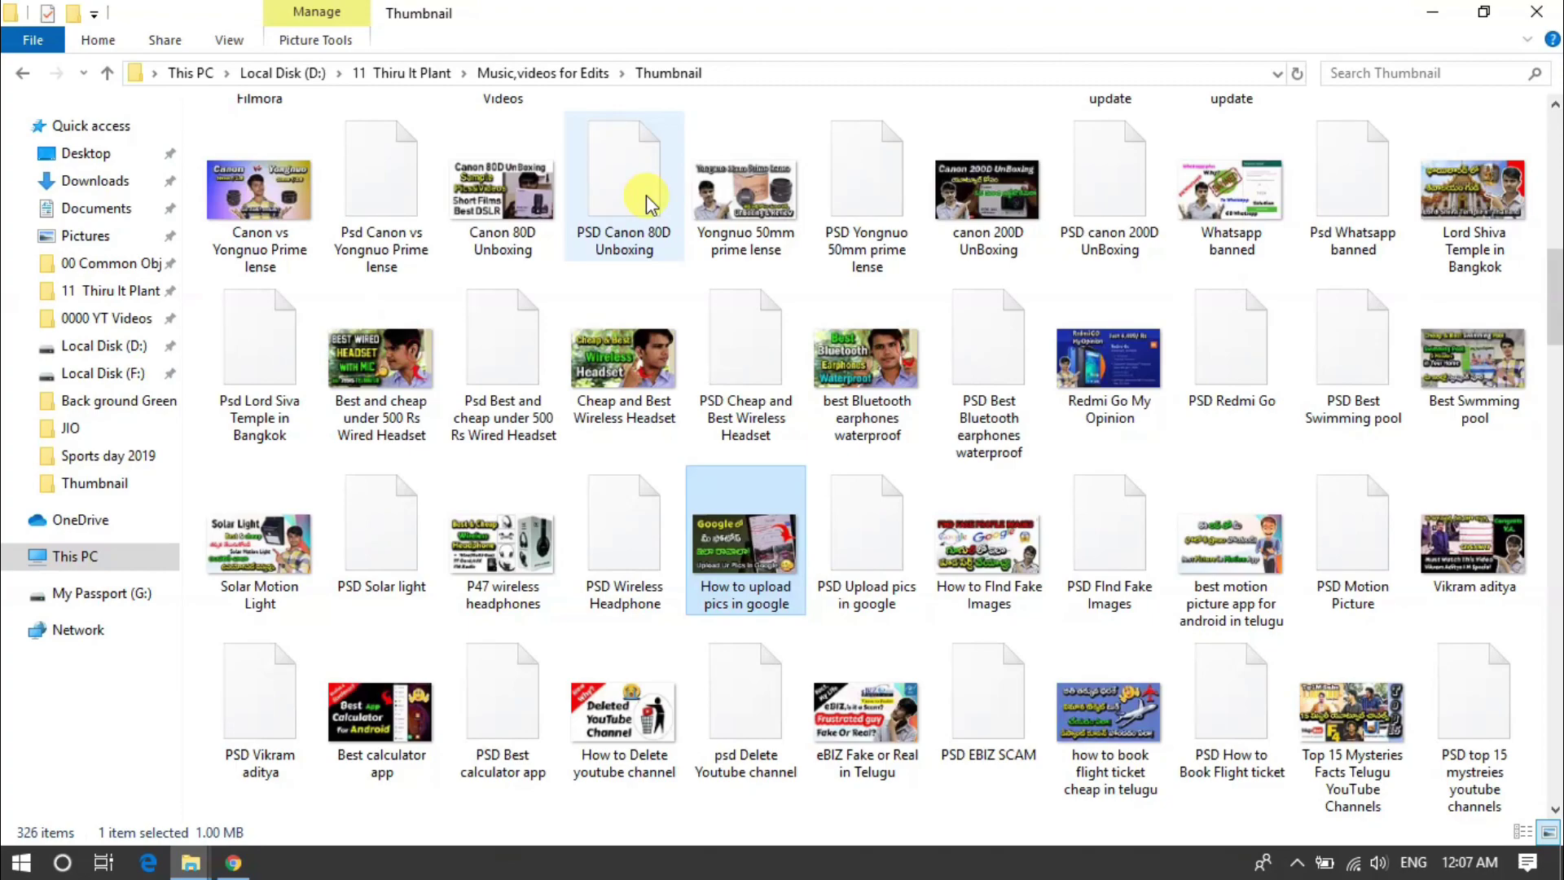
right_click(497, 202)
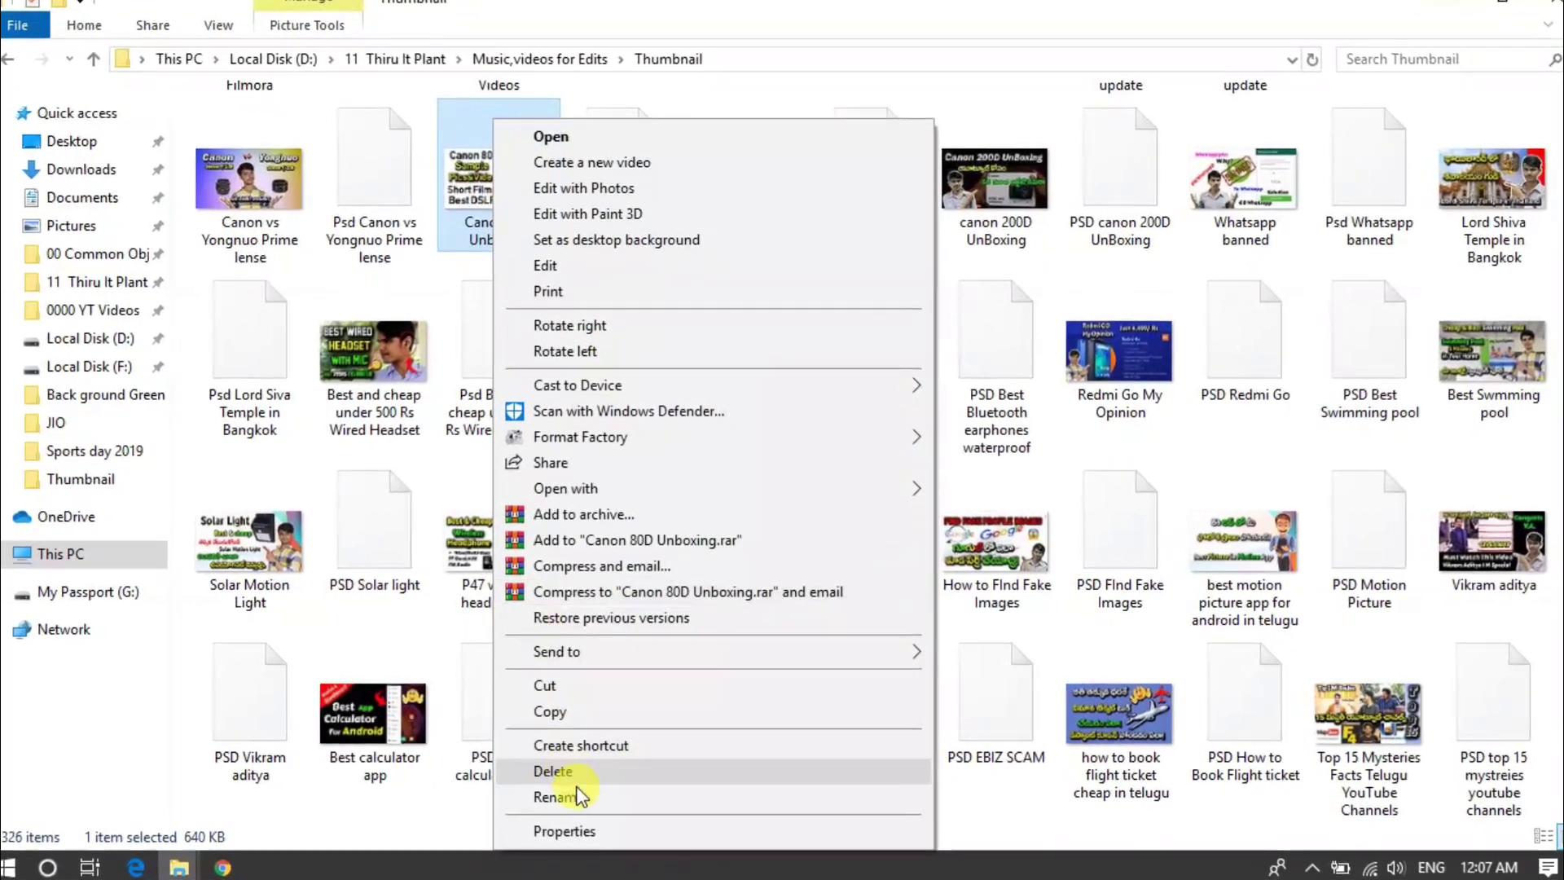
Check the file type of the Canon 80D Unboxing JPG and PSD, then minimise the Thumbnail window.
left_click(570, 830)
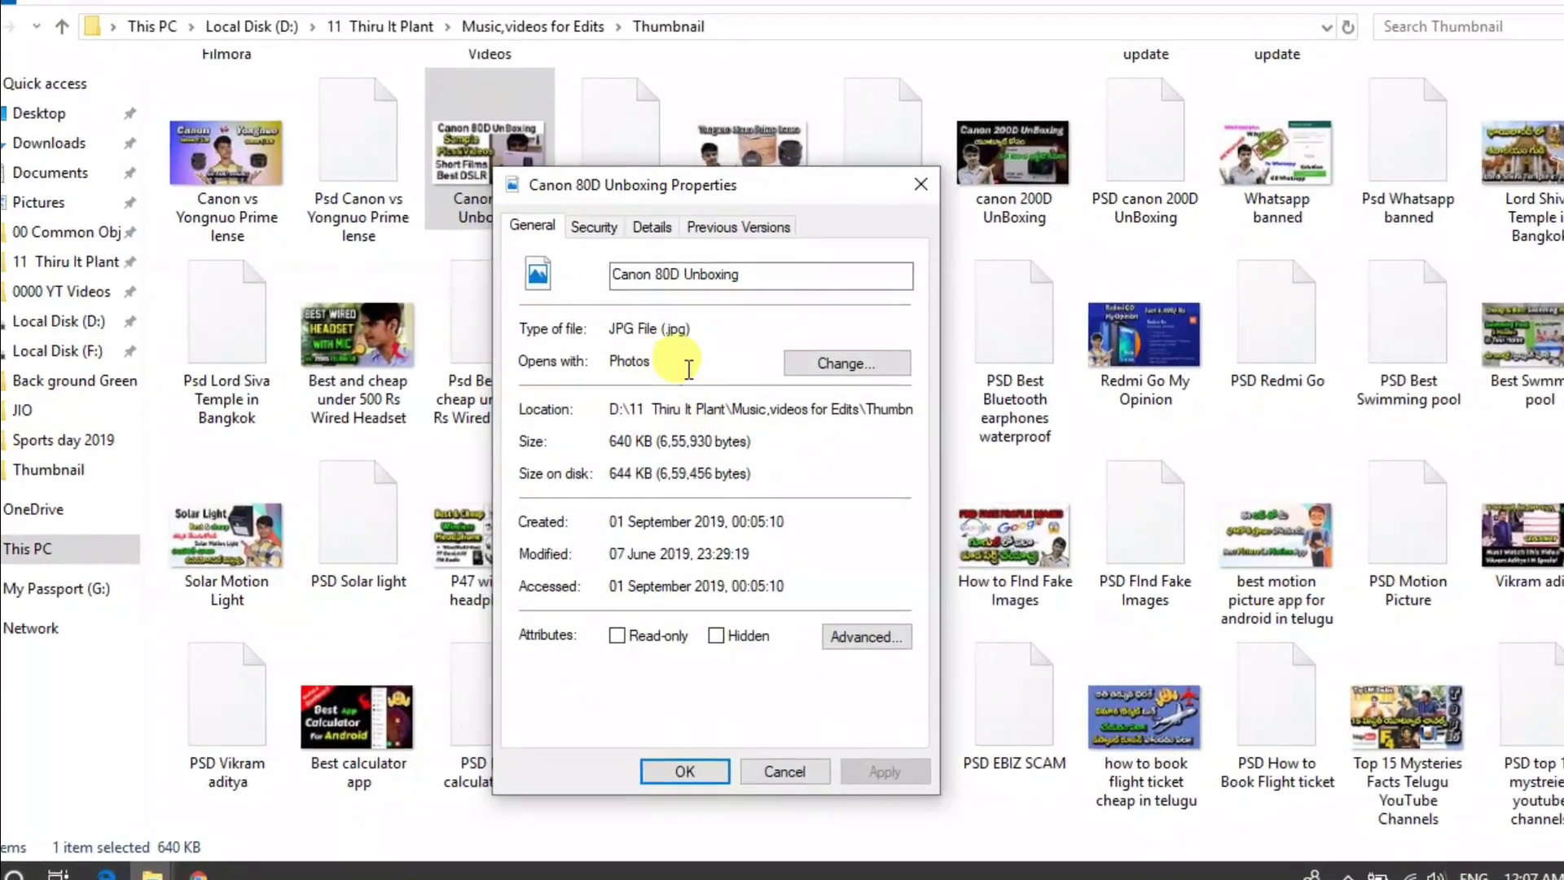
left_click(785, 771)
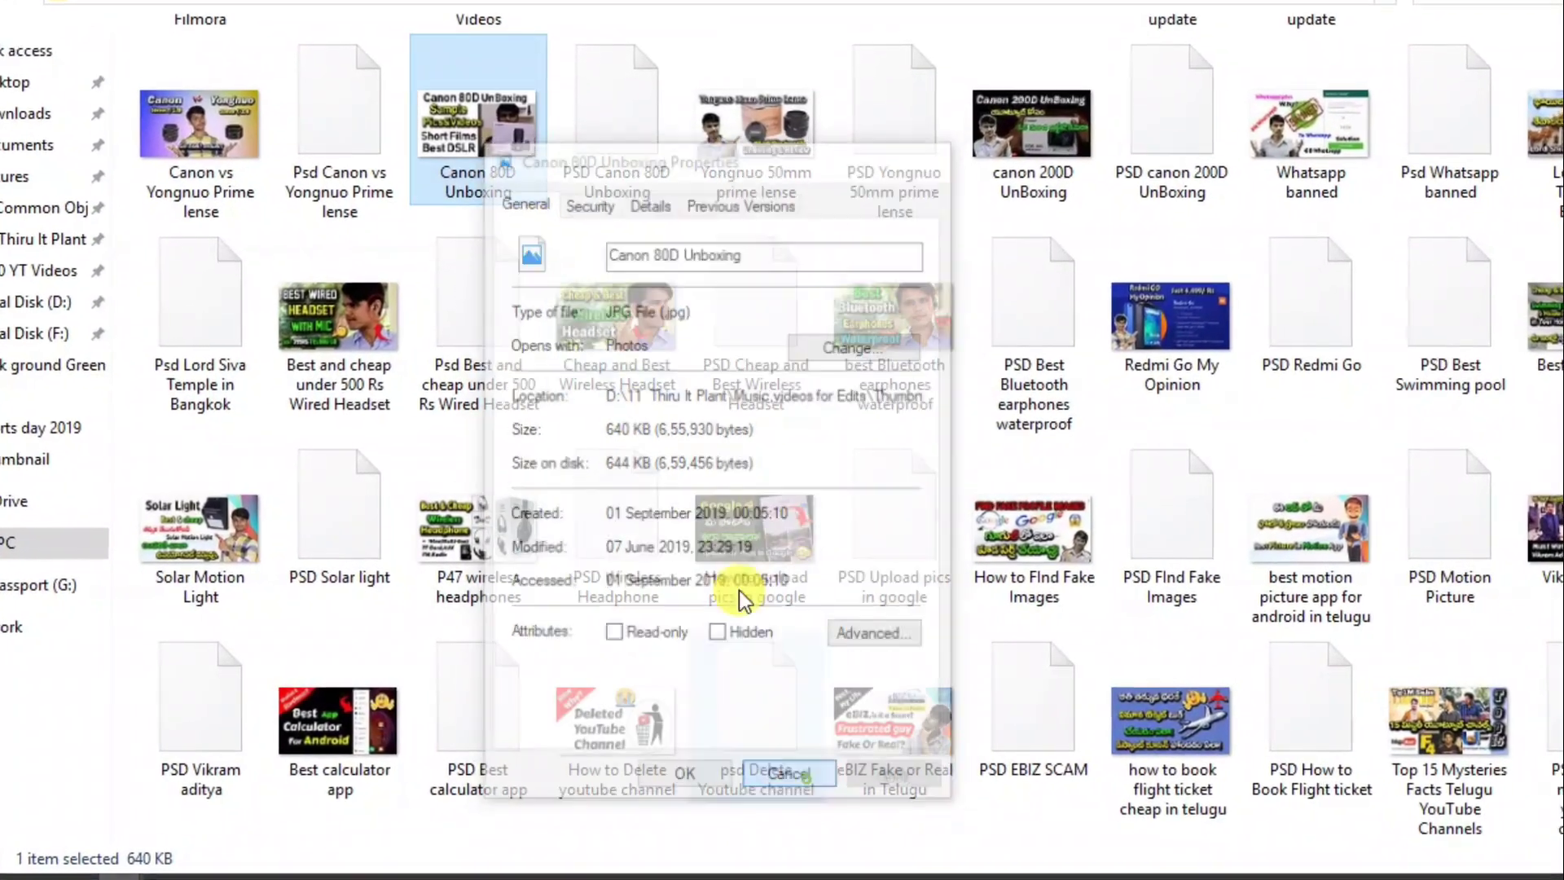
right_click(684, 90)
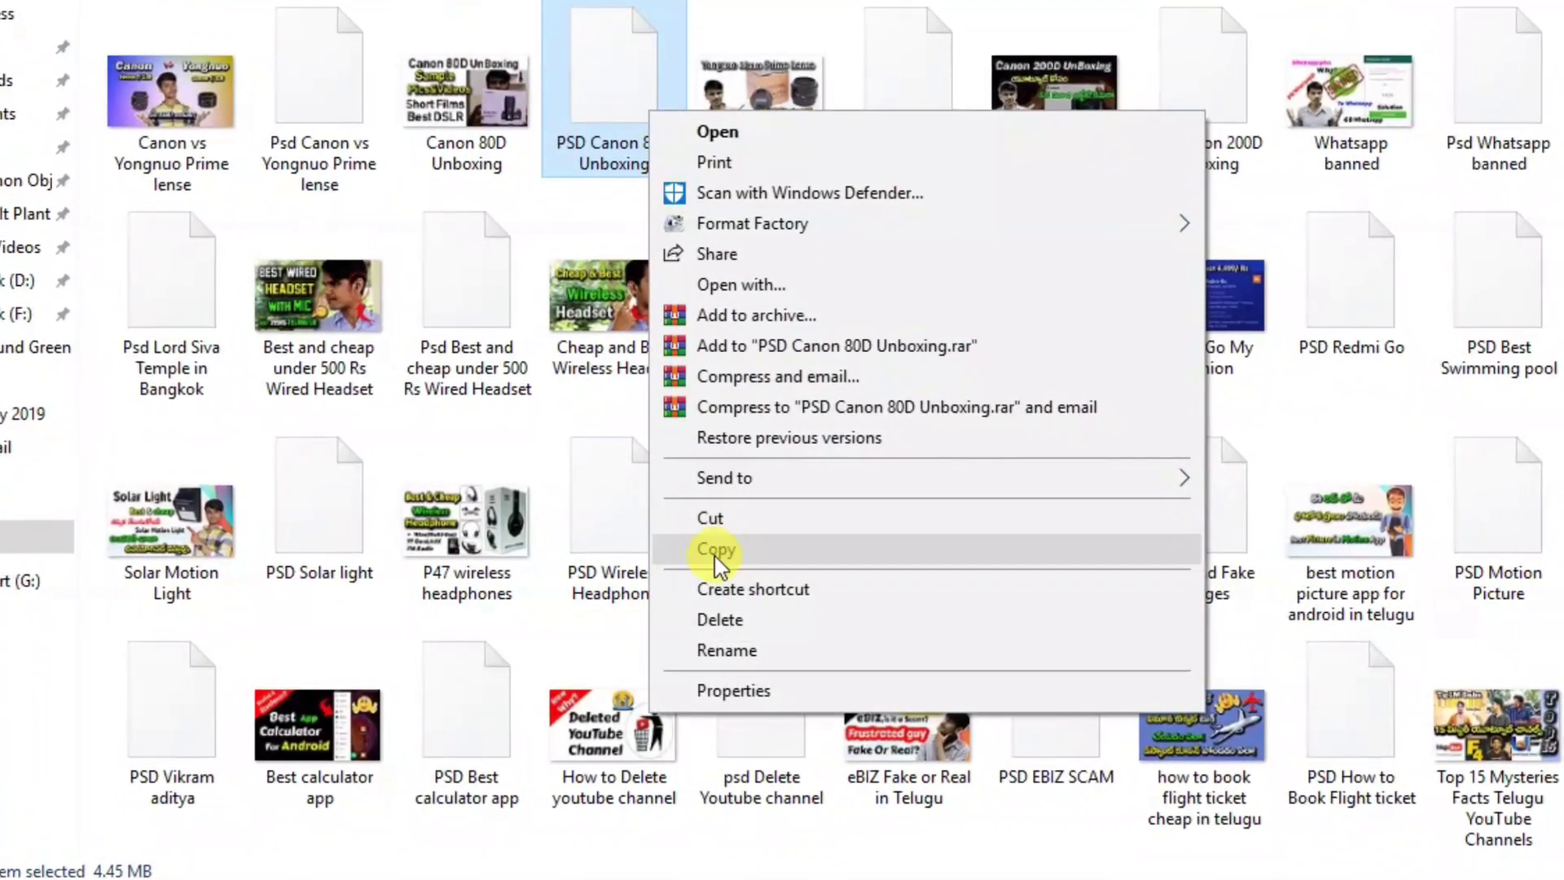
left_click(774, 690)
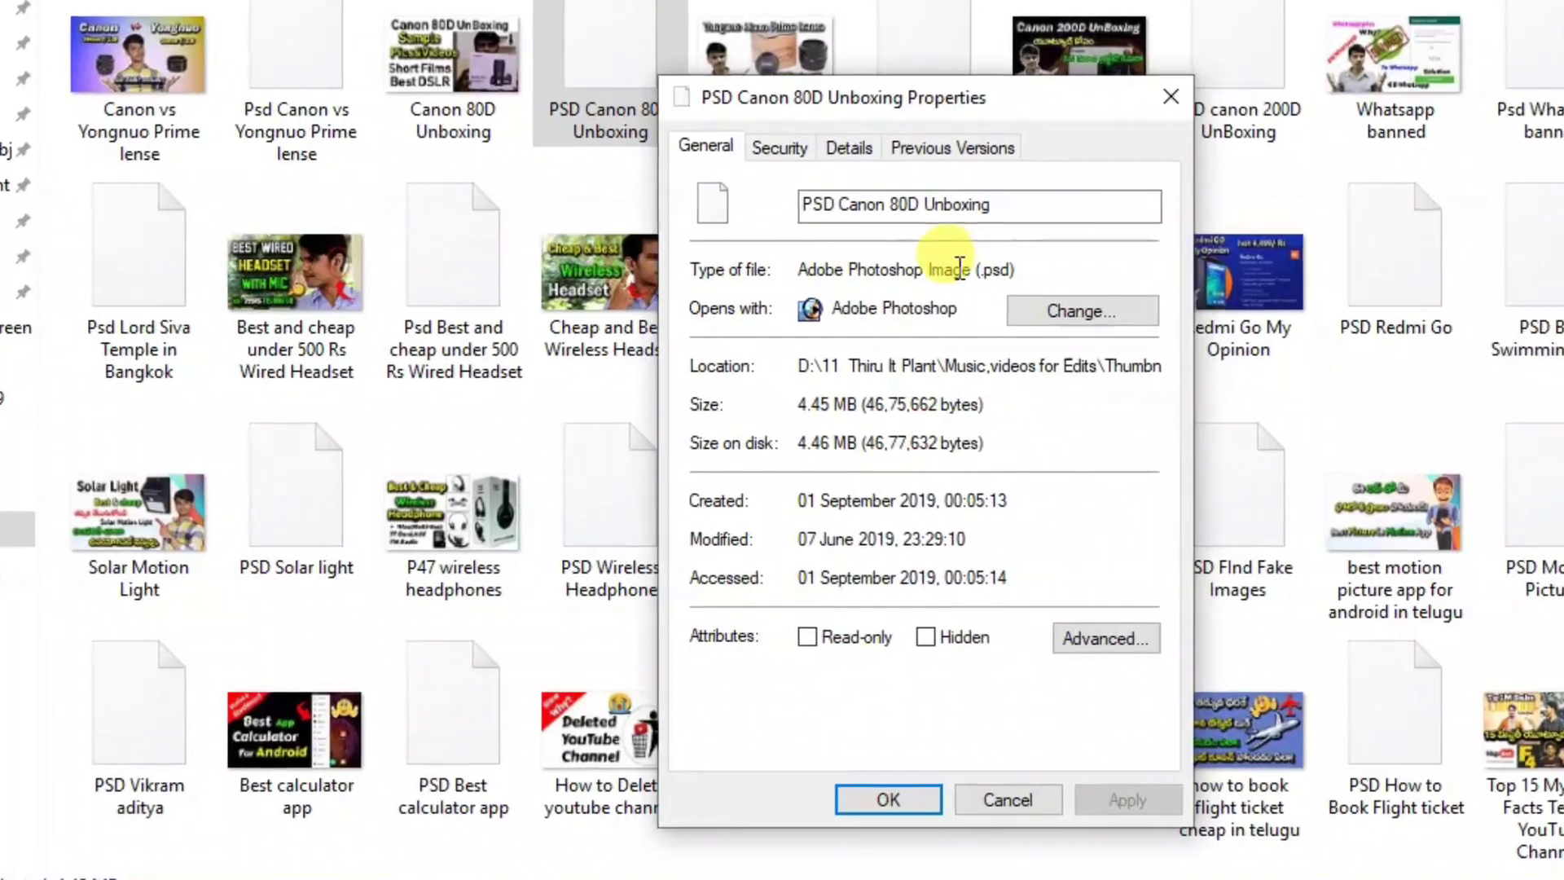
left_click_drag(960, 268, 1016, 270)
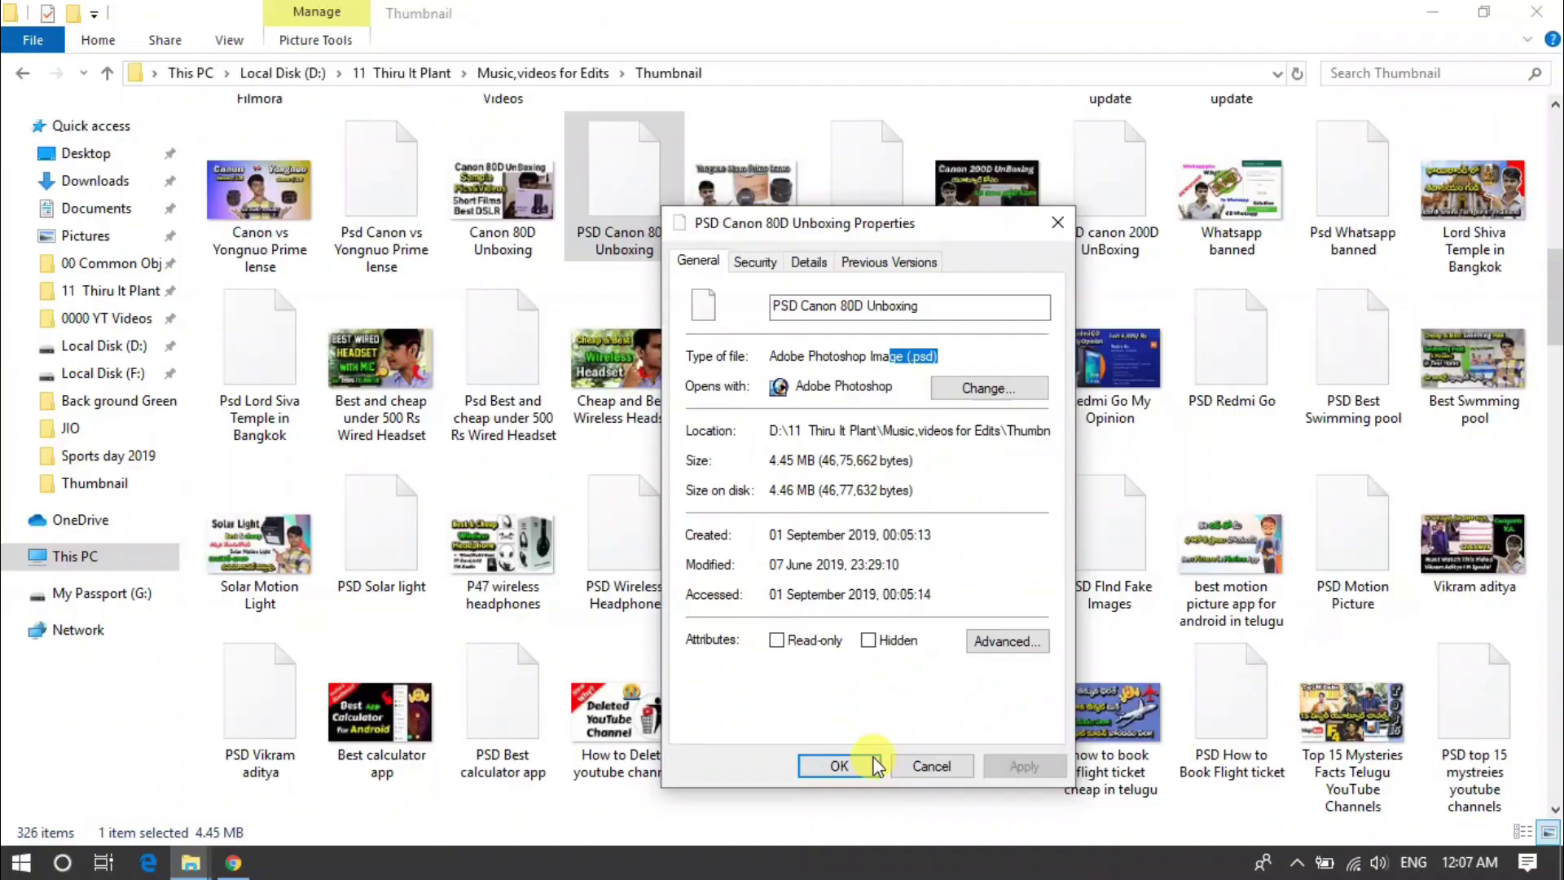
left_click(888, 799)
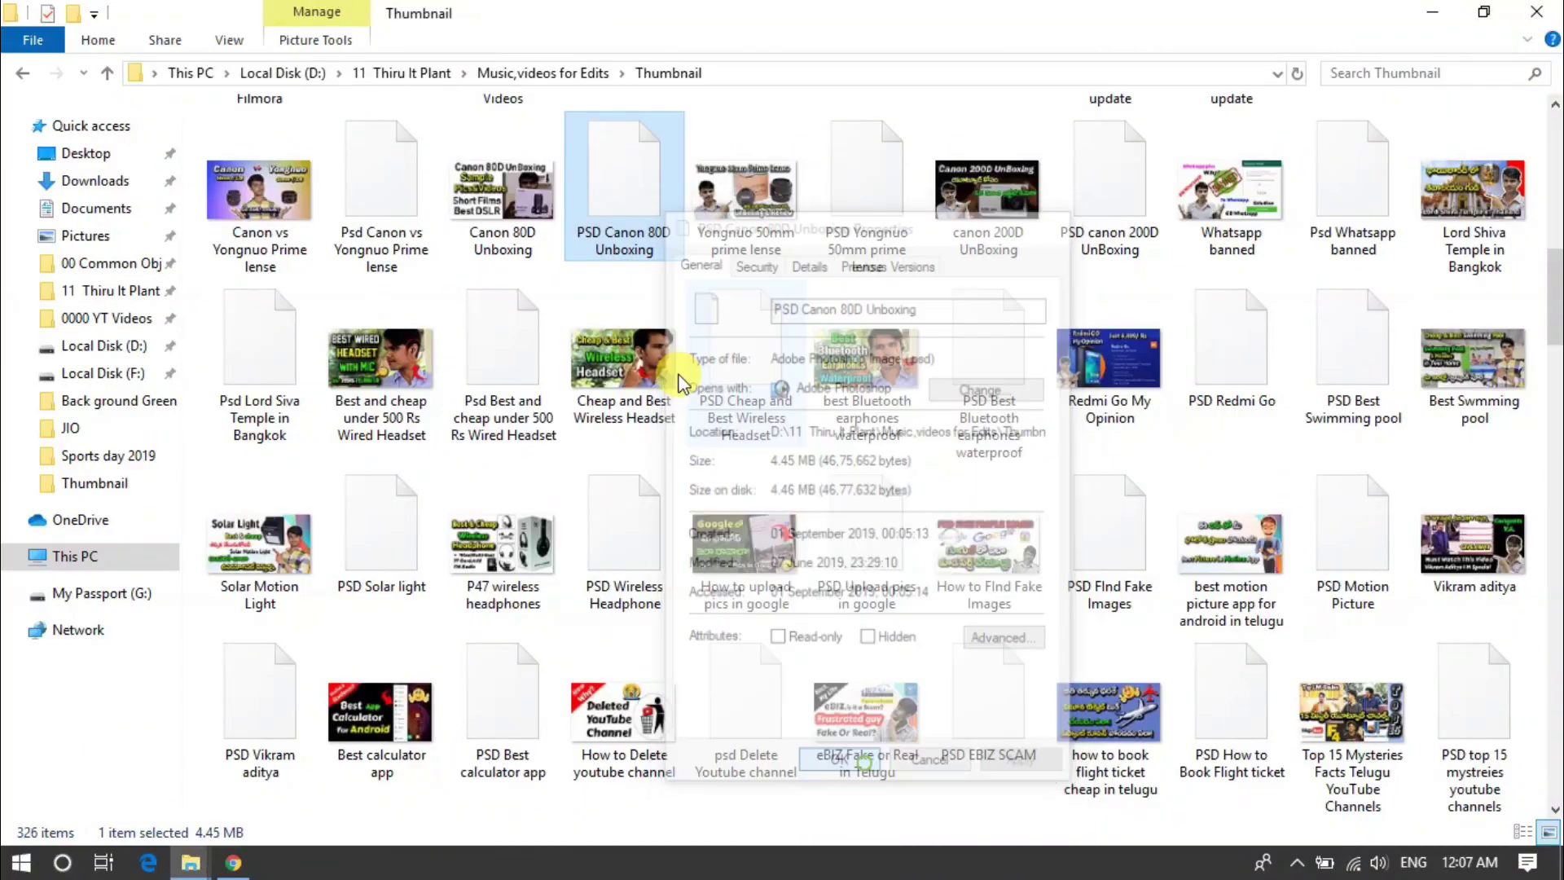
mouse_move(628, 167)
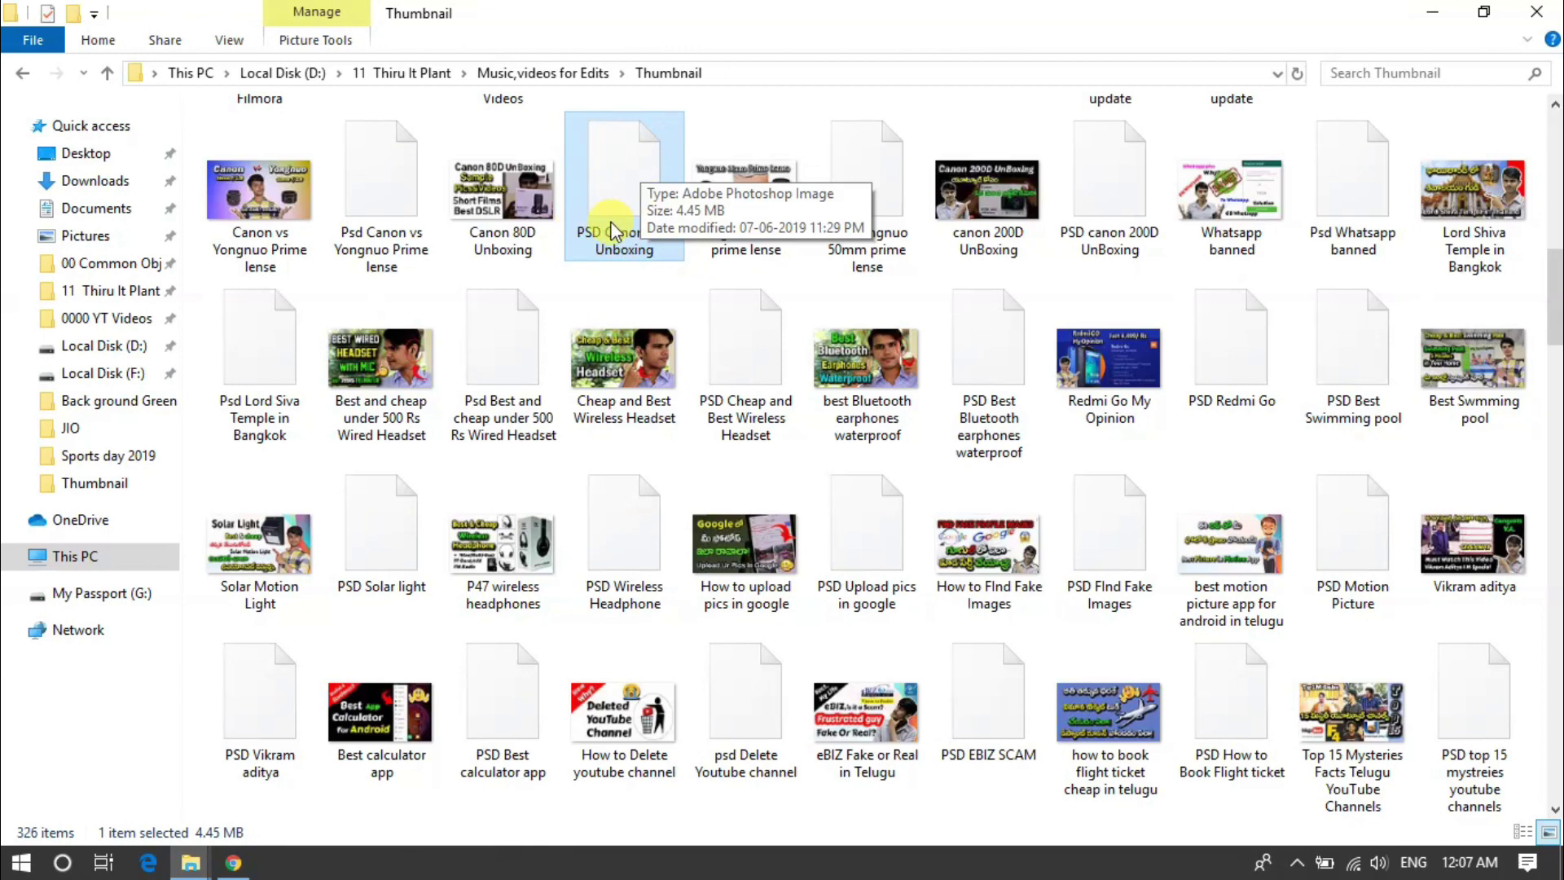
left_click(1440, 11)
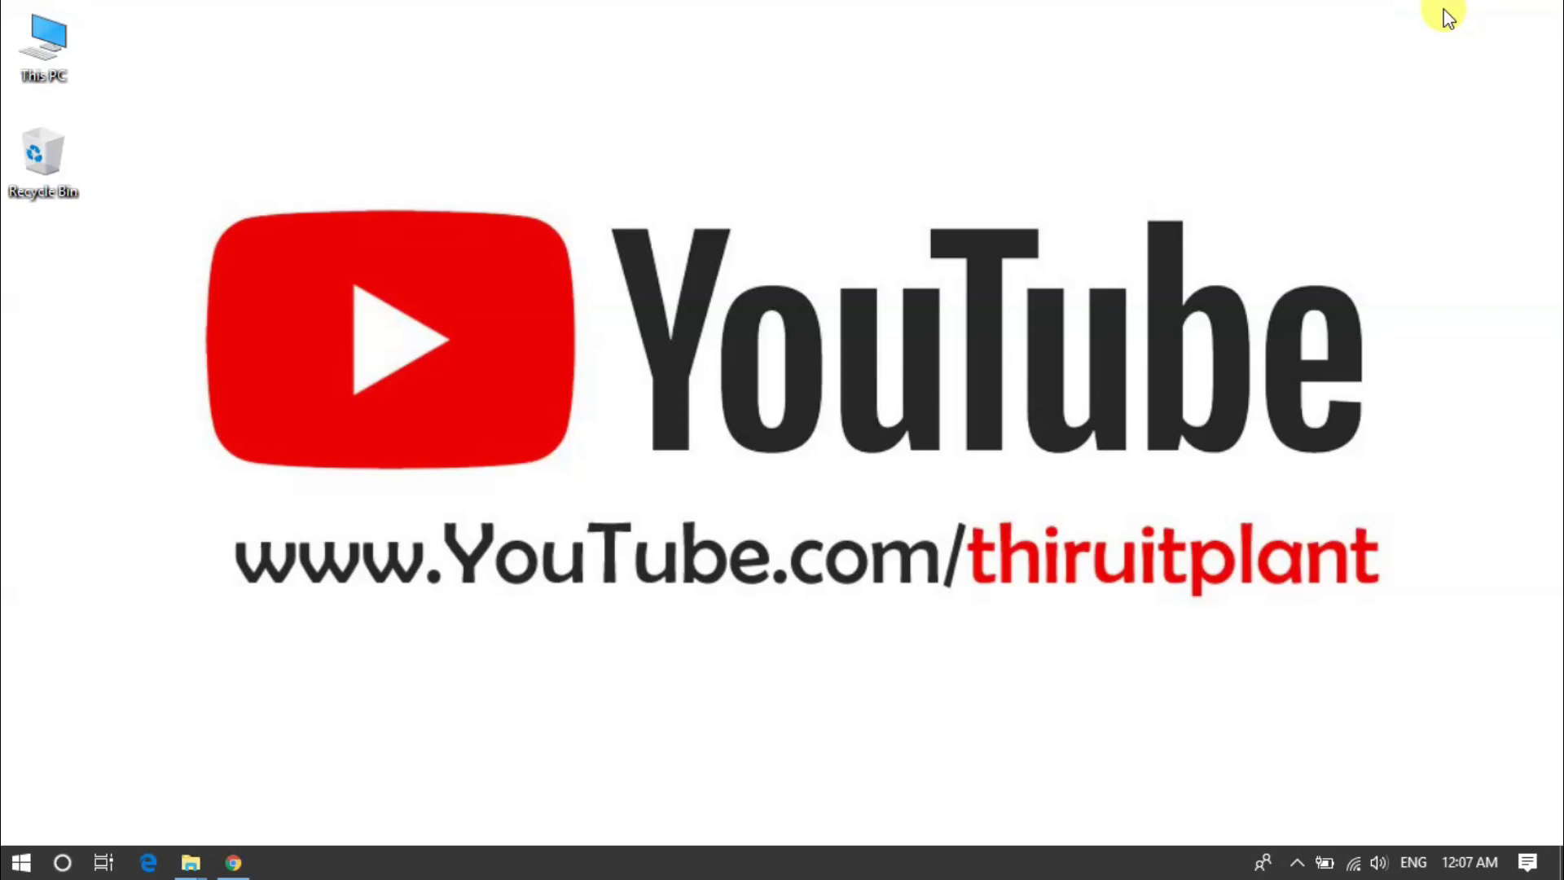
Review the SageThumbs project page in Chrome, then switch to the Downloads folder window.
left_click(233, 863)
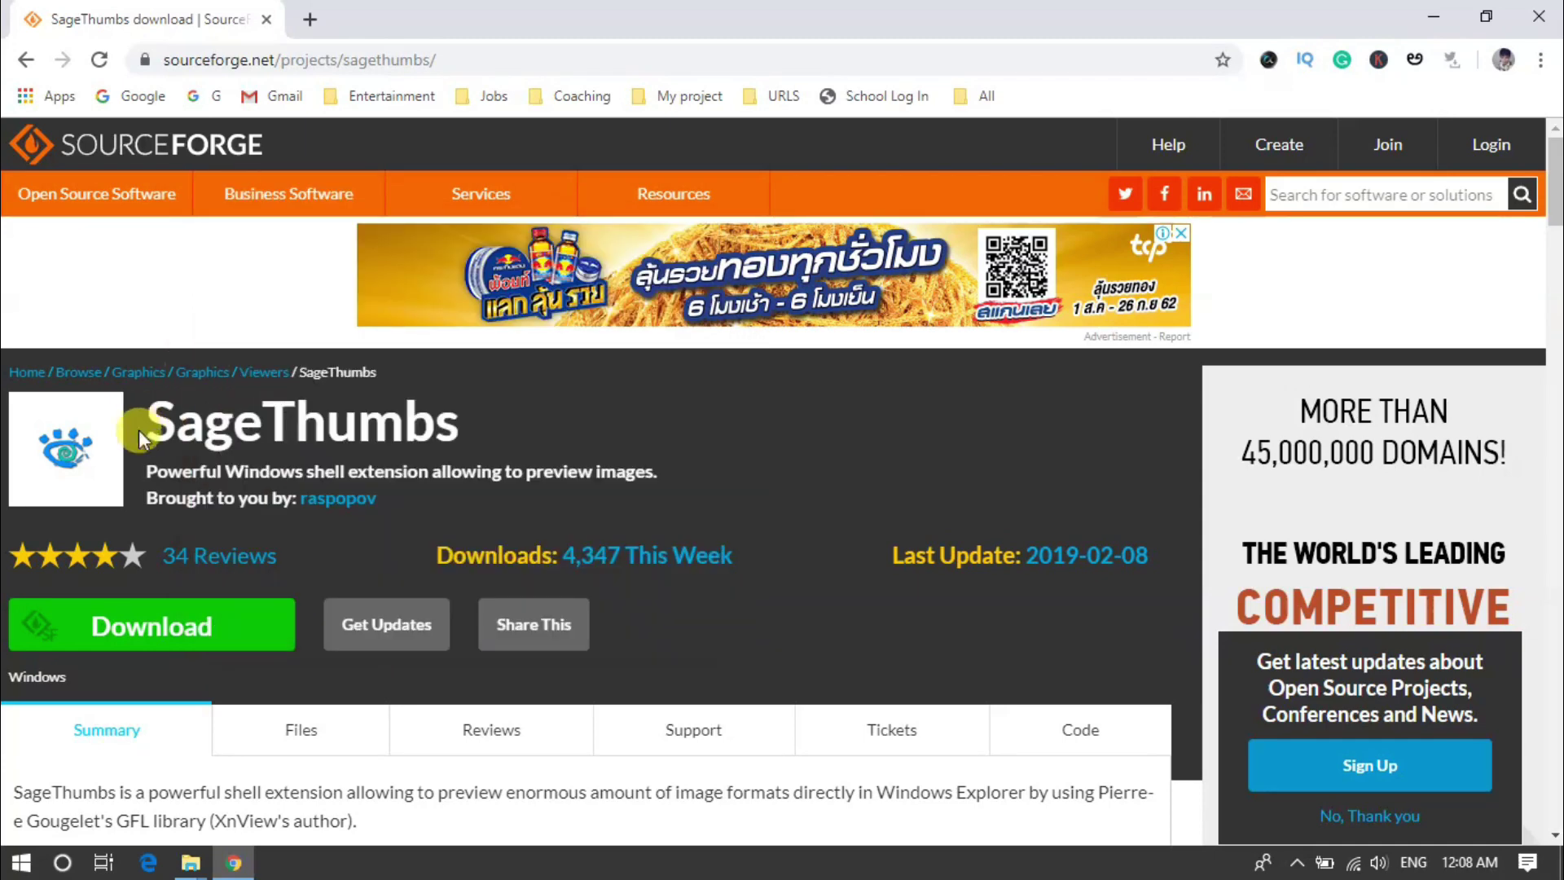
left_click_drag(146, 420, 261, 427)
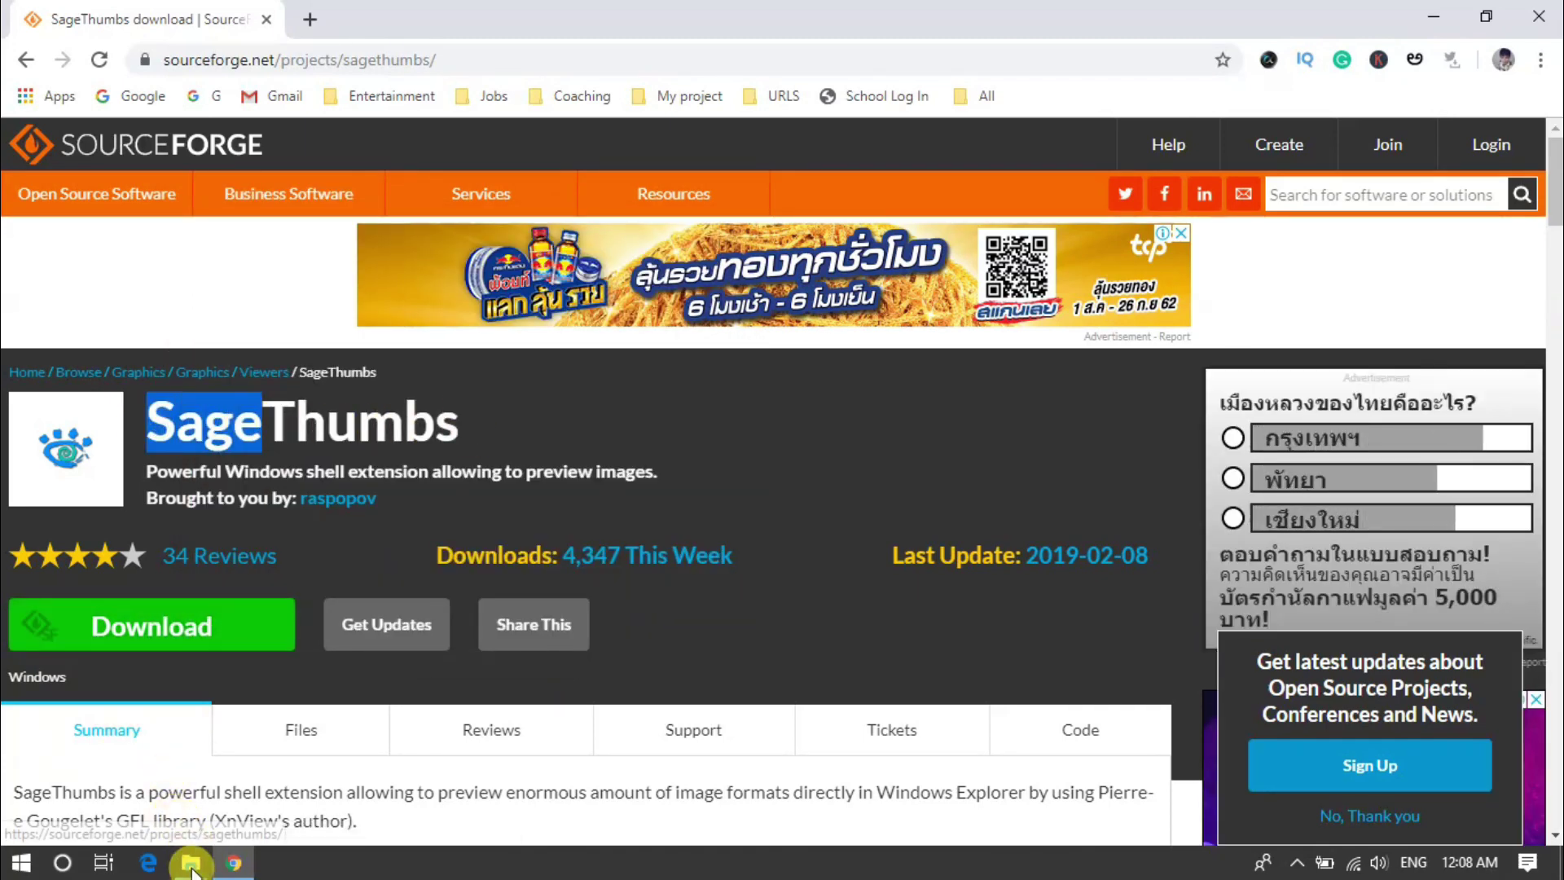
mouse_move(191, 862)
left_click(181, 822)
Run sagethumbs_2.0.0.23_setup as administrator, accept the licence, install, and finish the wizard.
left_click(399, 175)
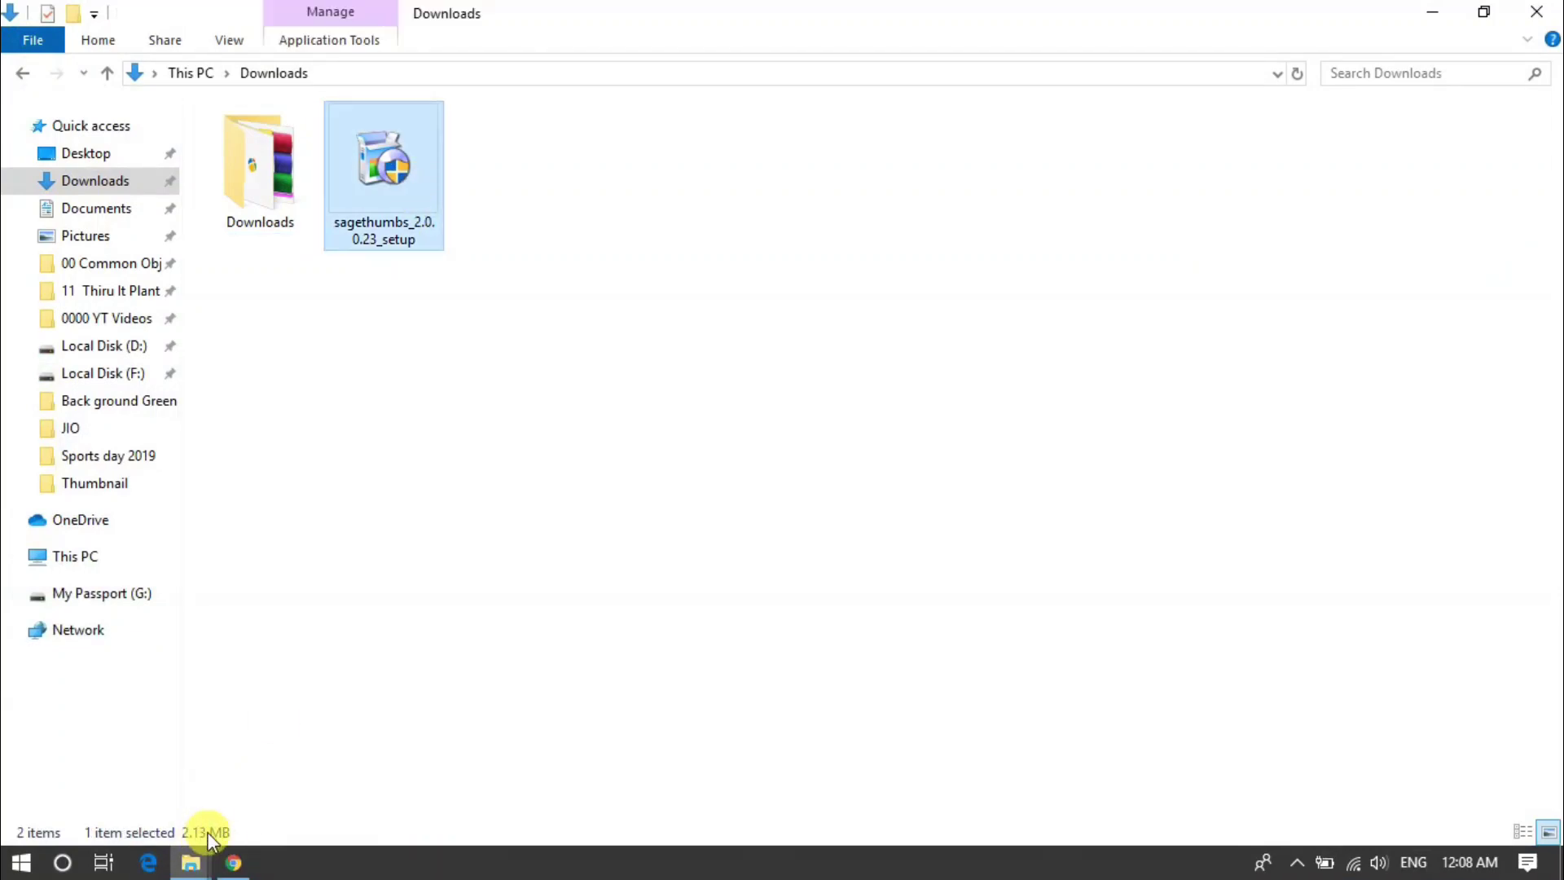
right_click(419, 176)
left_click(497, 218)
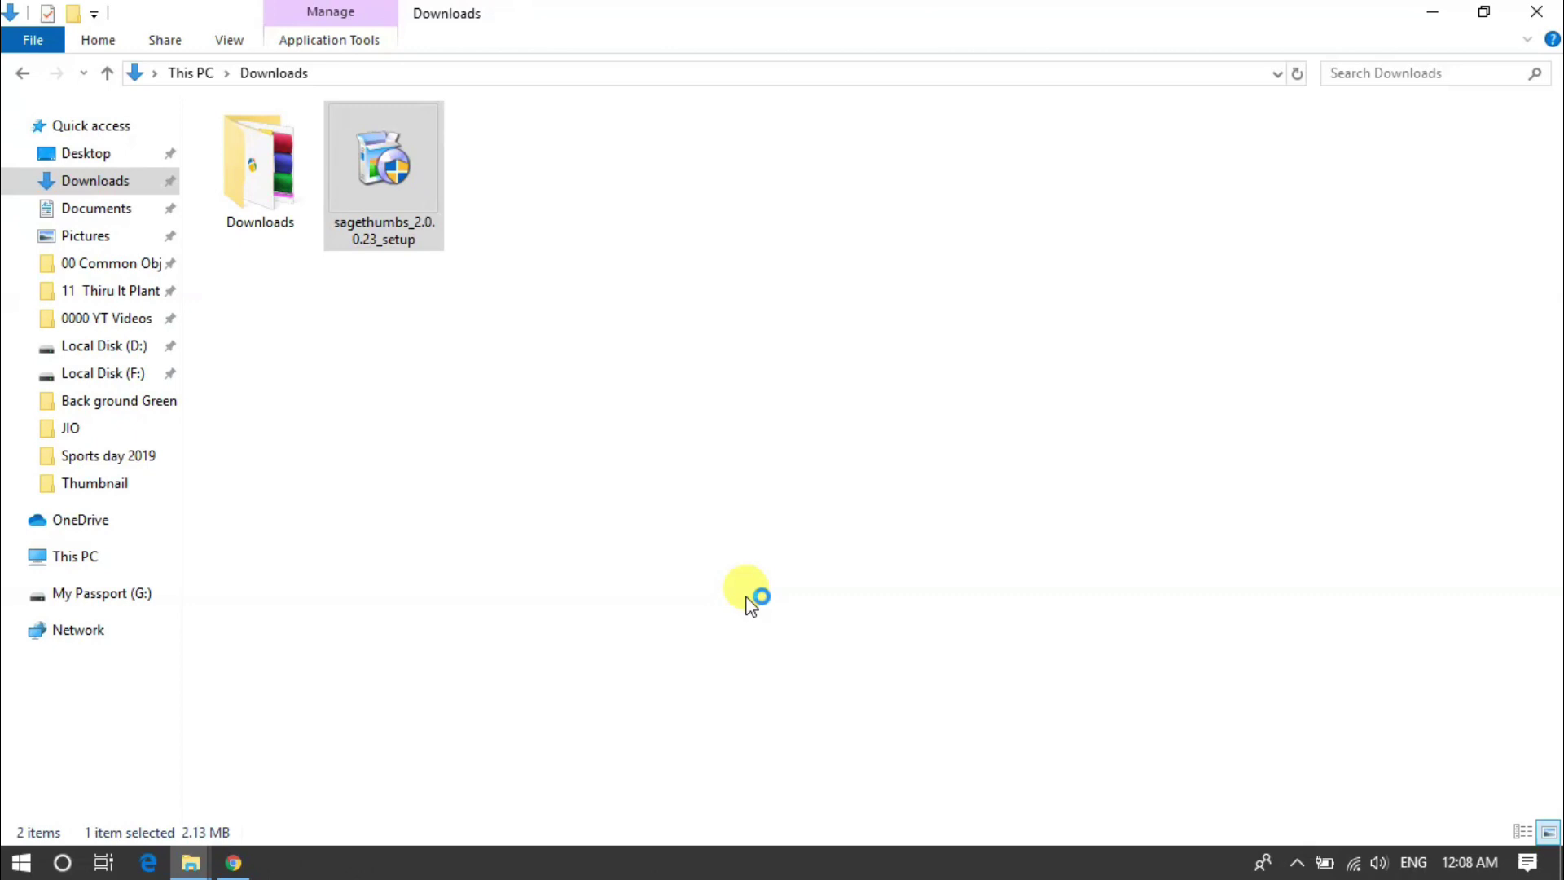
left_click(796, 487)
left_click(922, 624)
left_click(927, 621)
left_click(927, 619)
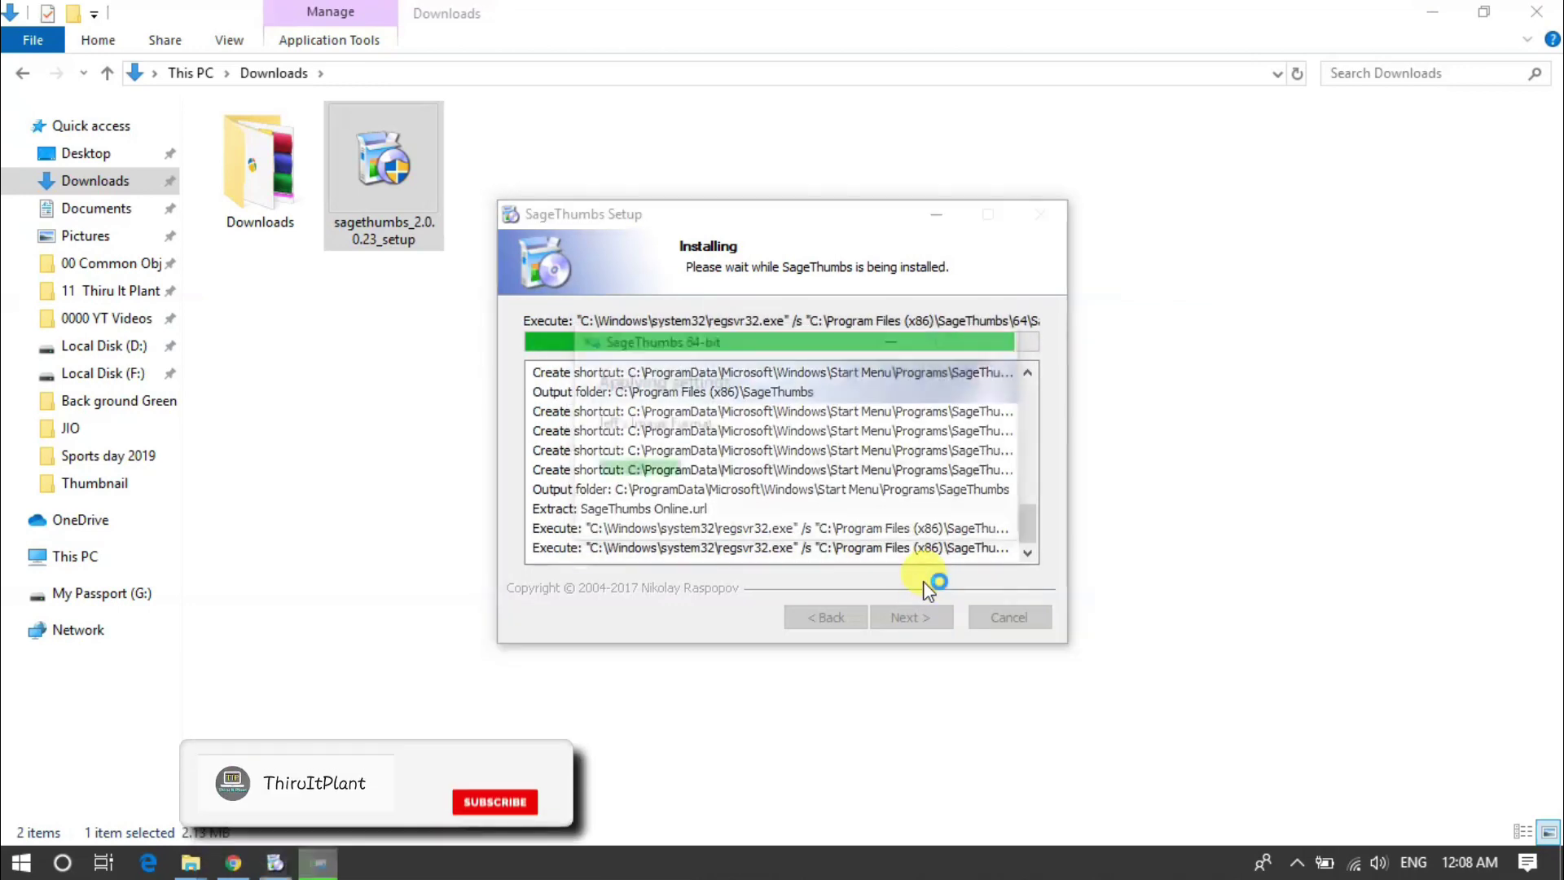
left_click(927, 620)
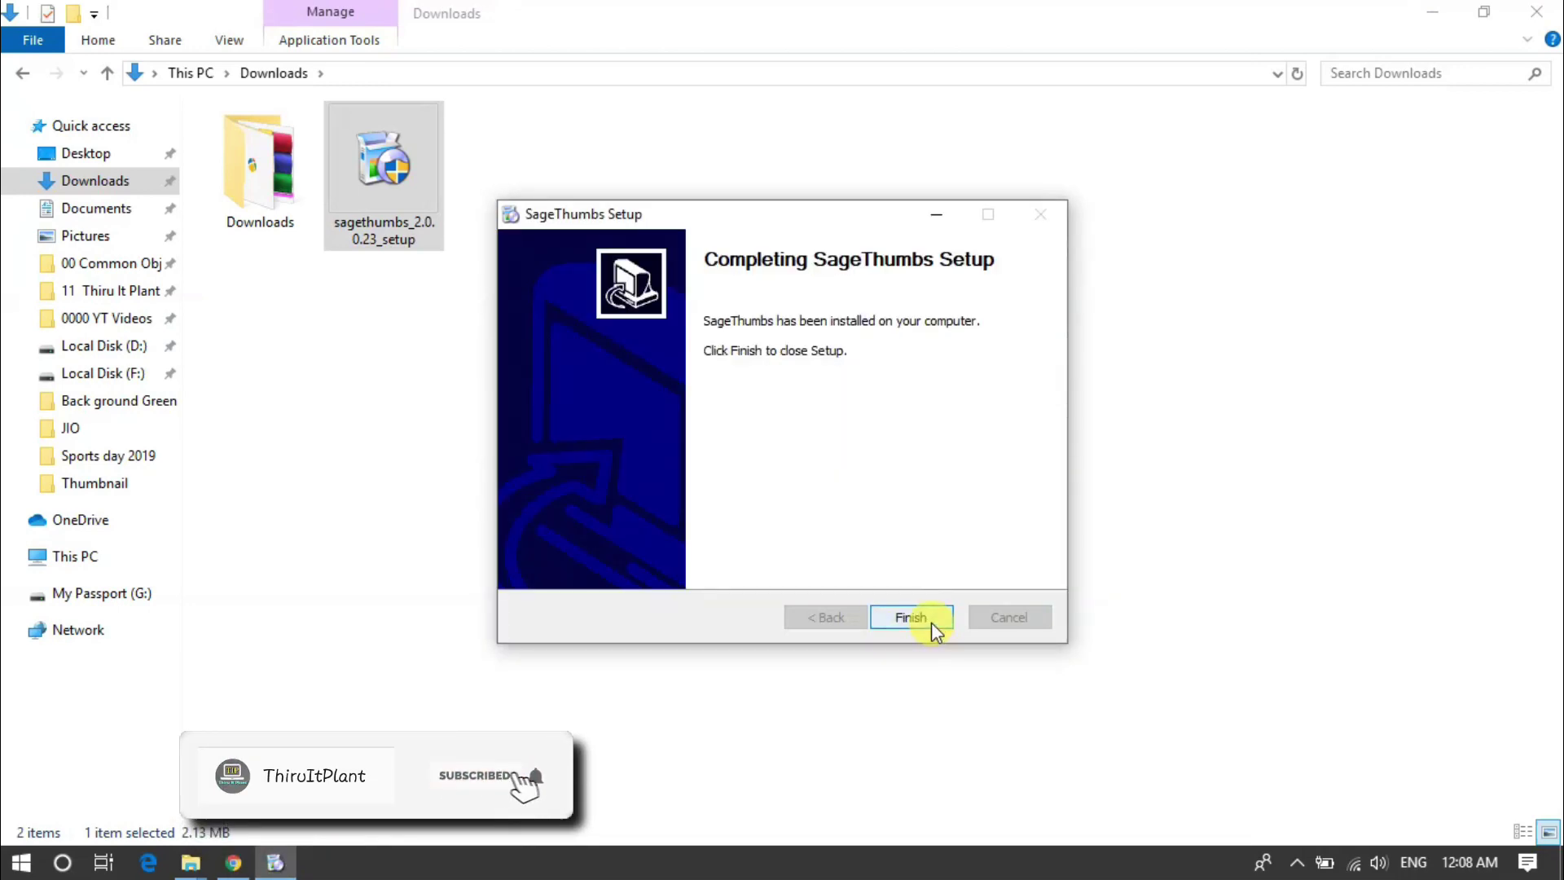
left_click(927, 621)
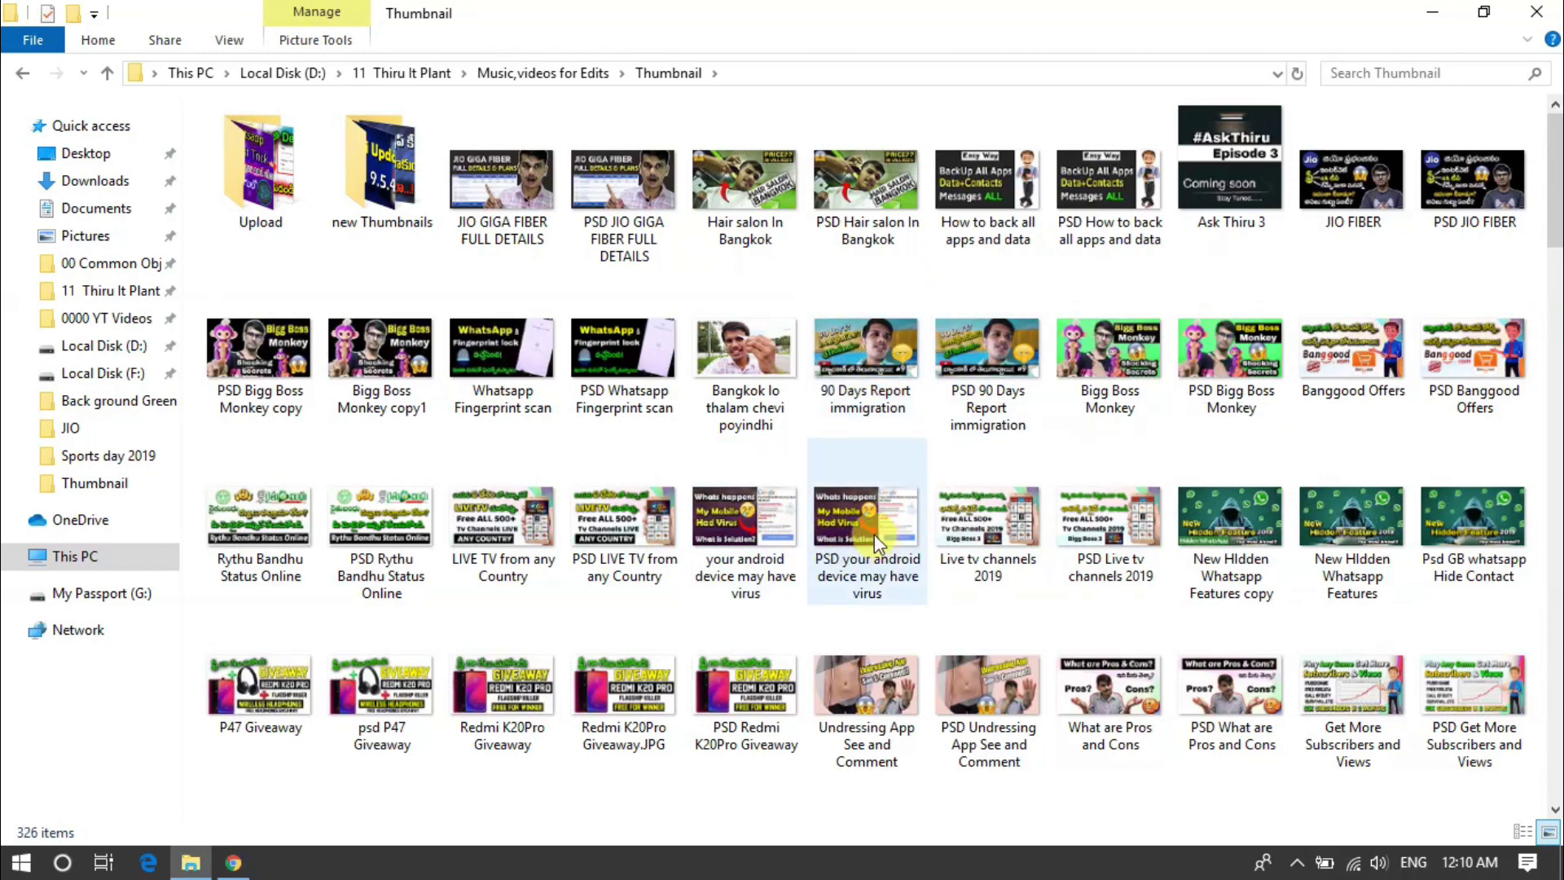
Compare the file types of the android-virus JPG and PSD in their Properties.
right_click(728, 534)
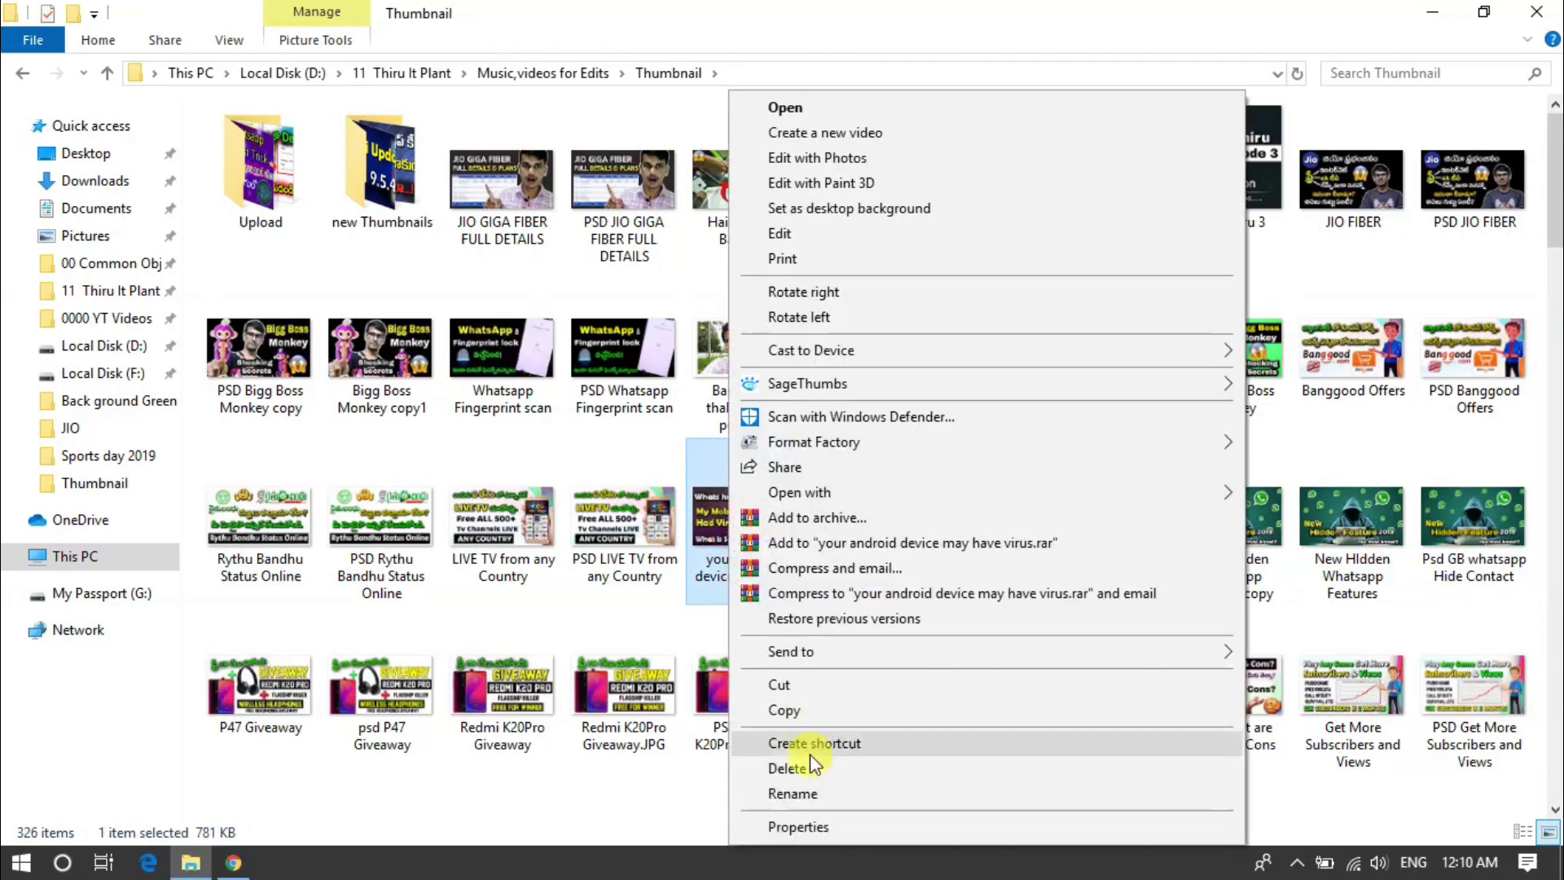
left_click(808, 825)
double_click(911, 400)
left_click(945, 808)
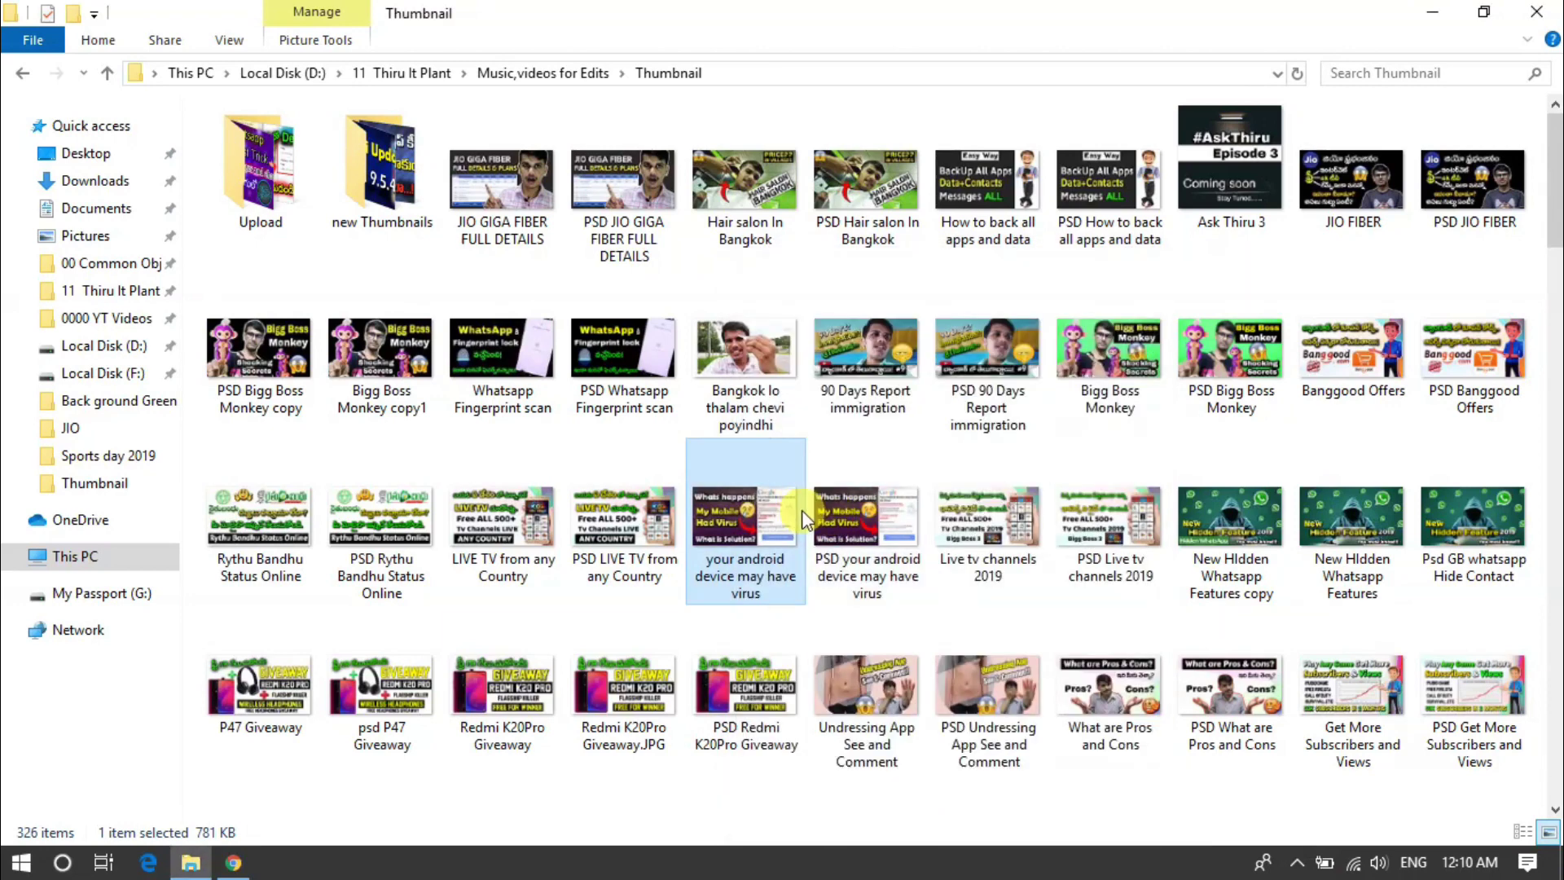
right_click(854, 542)
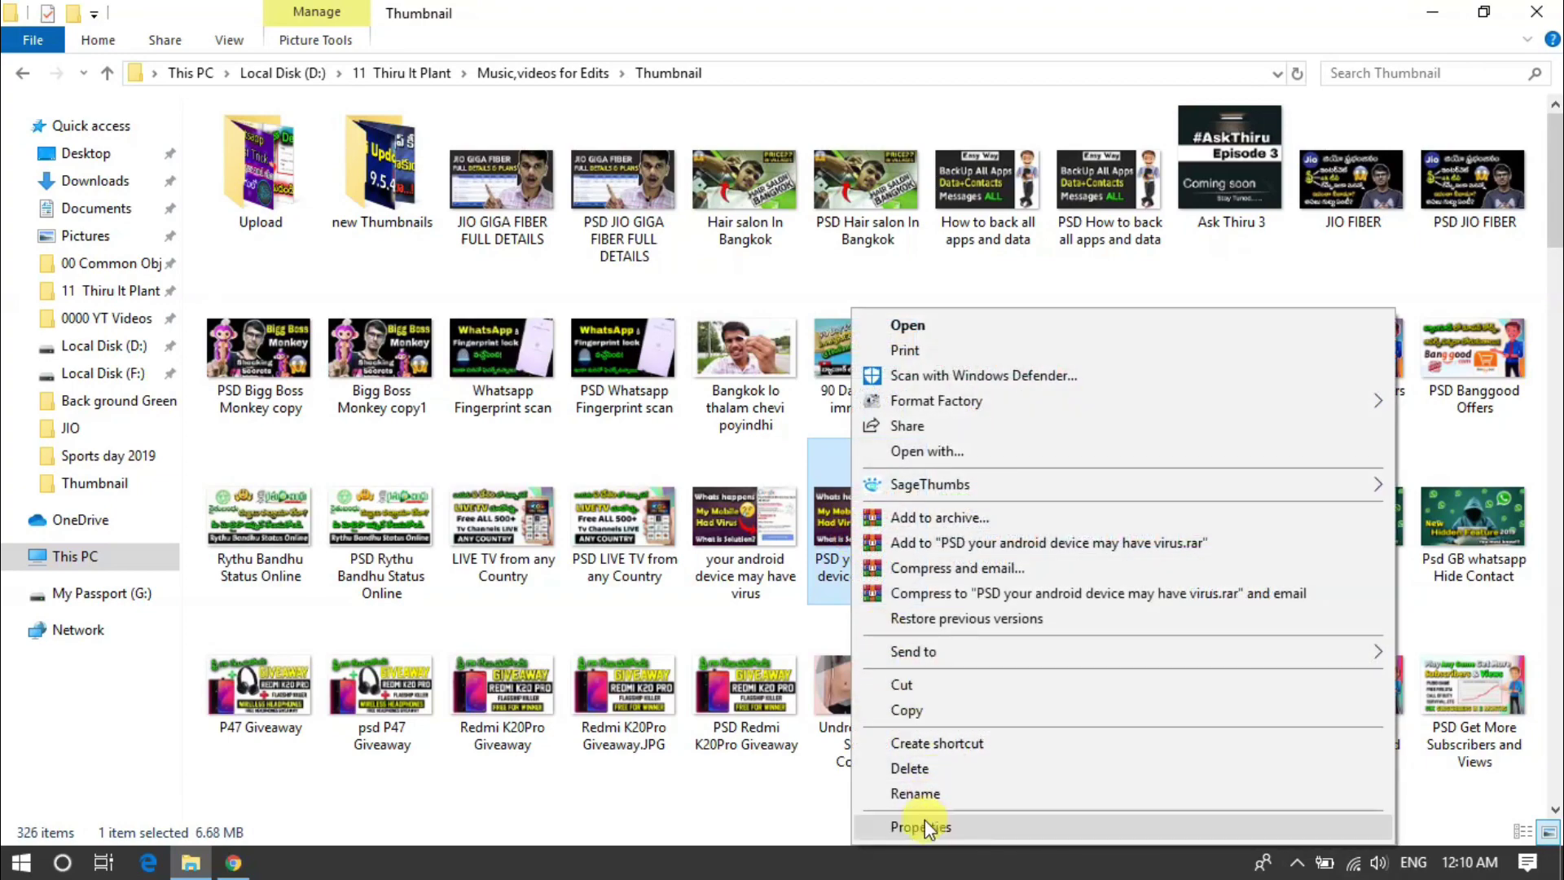
left_click(916, 827)
left_click_drag(1140, 401, 1069, 401)
left_click(1039, 809)
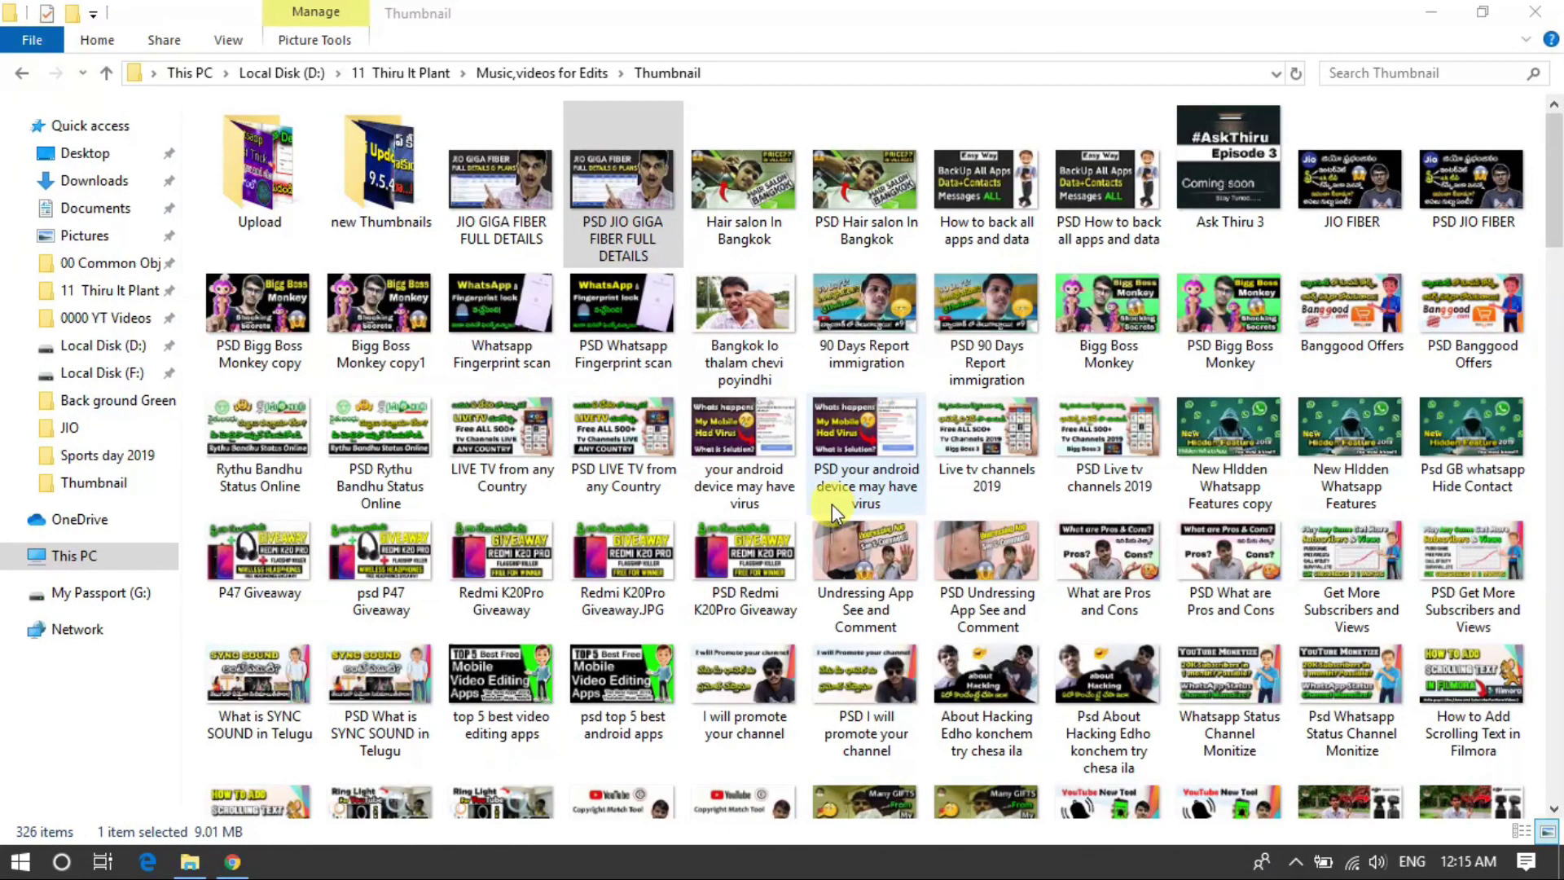
Compare the JIO GIGA FIBER FULL DETAILS JPG and PSD types (PSD File, 9.01 MB).
right_click(502, 194)
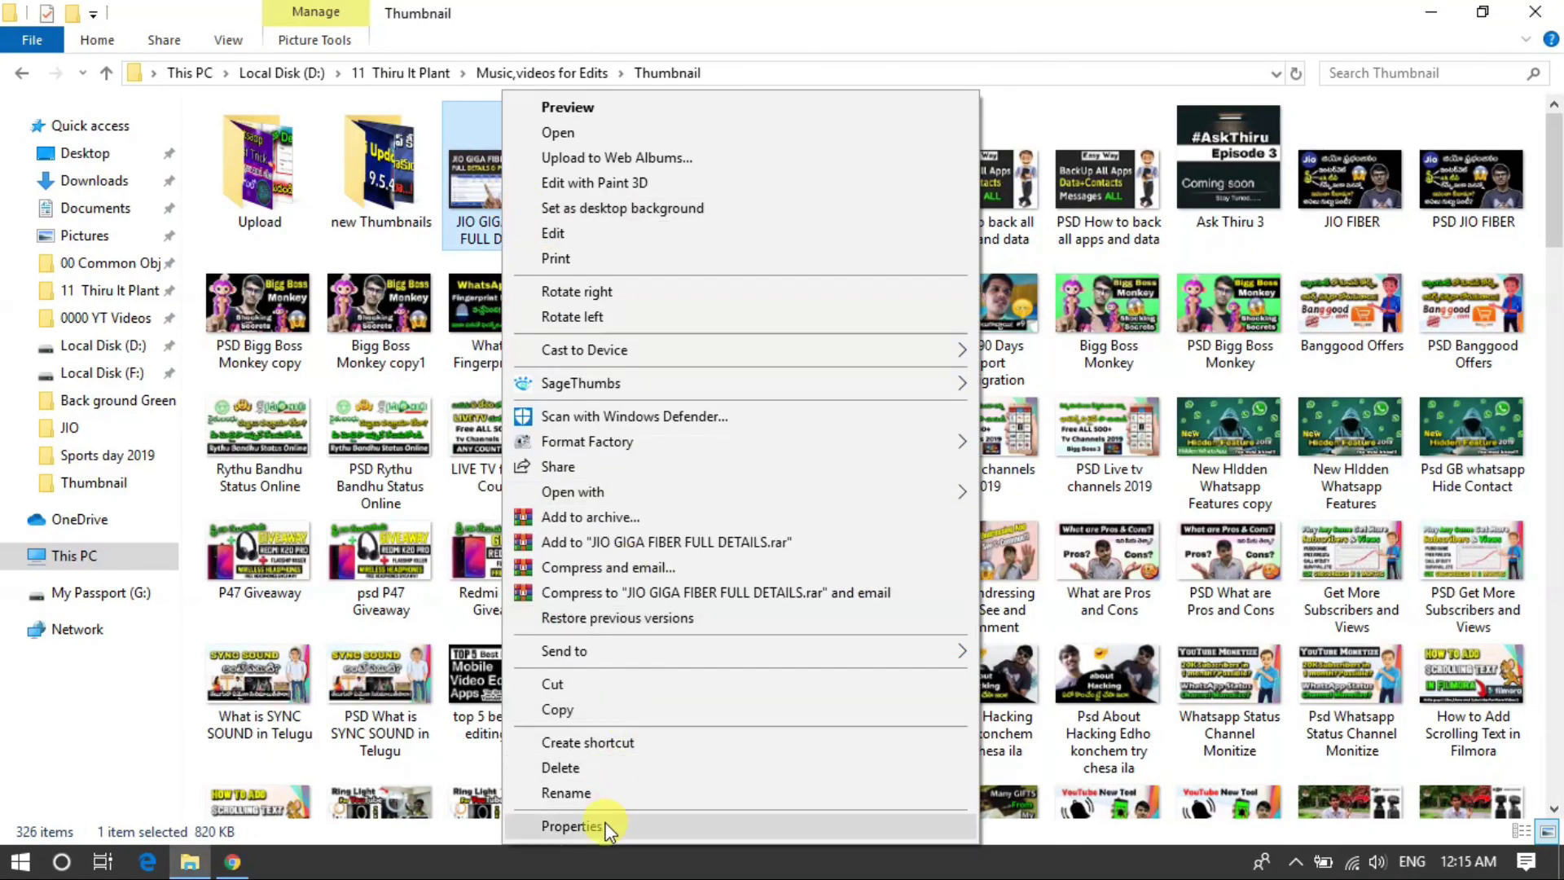
left_click(607, 829)
left_click_drag(701, 345, 643, 350)
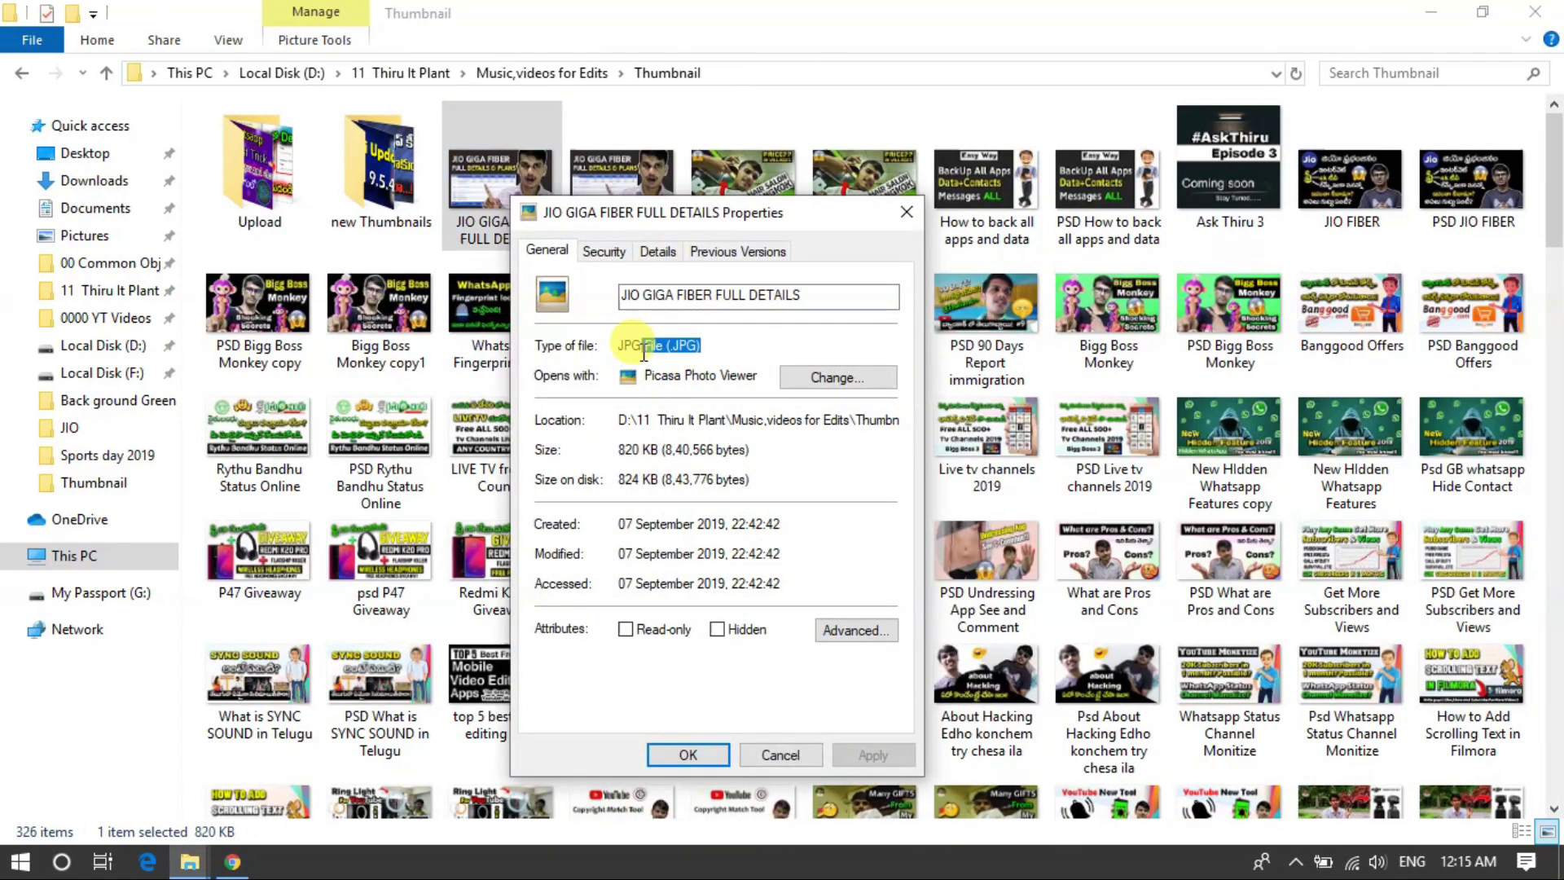
left_click(696, 753)
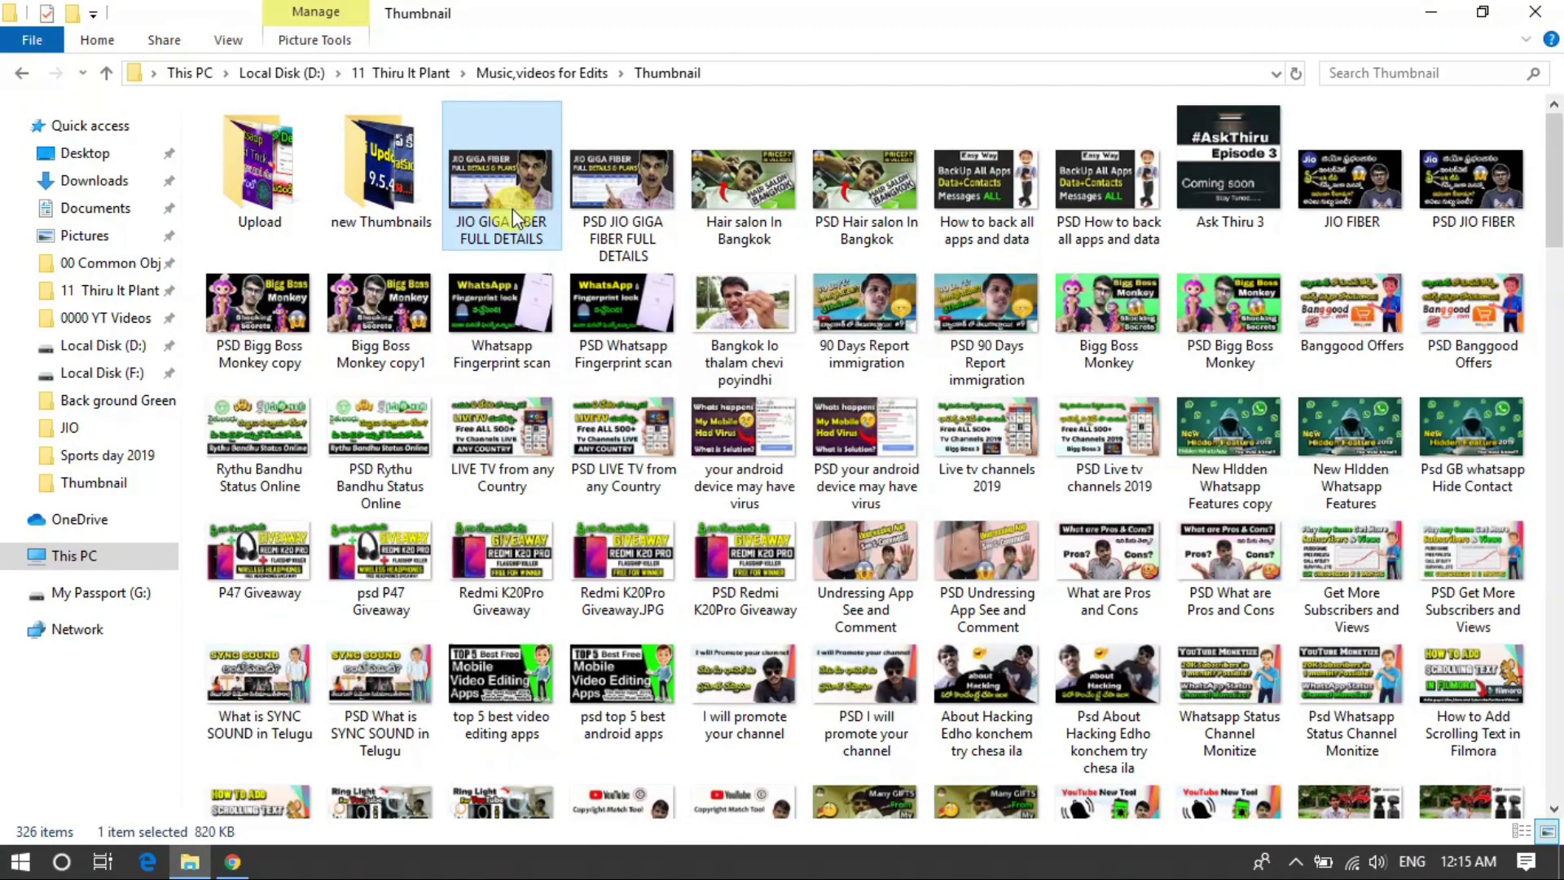
right_click(623, 186)
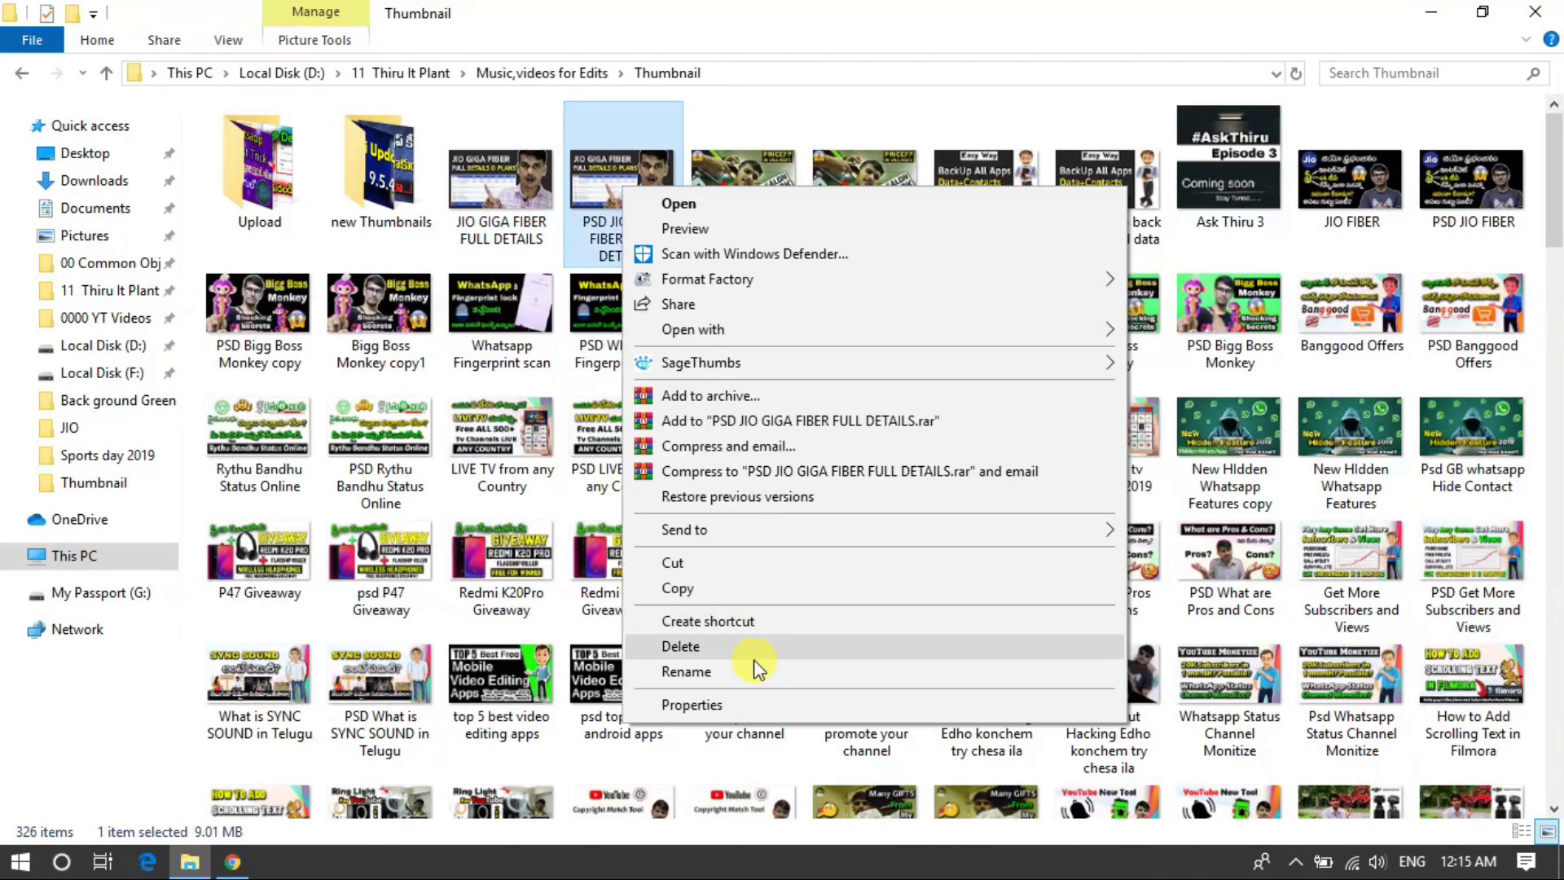
left_click(711, 702)
left_click_drag(831, 336, 733, 336)
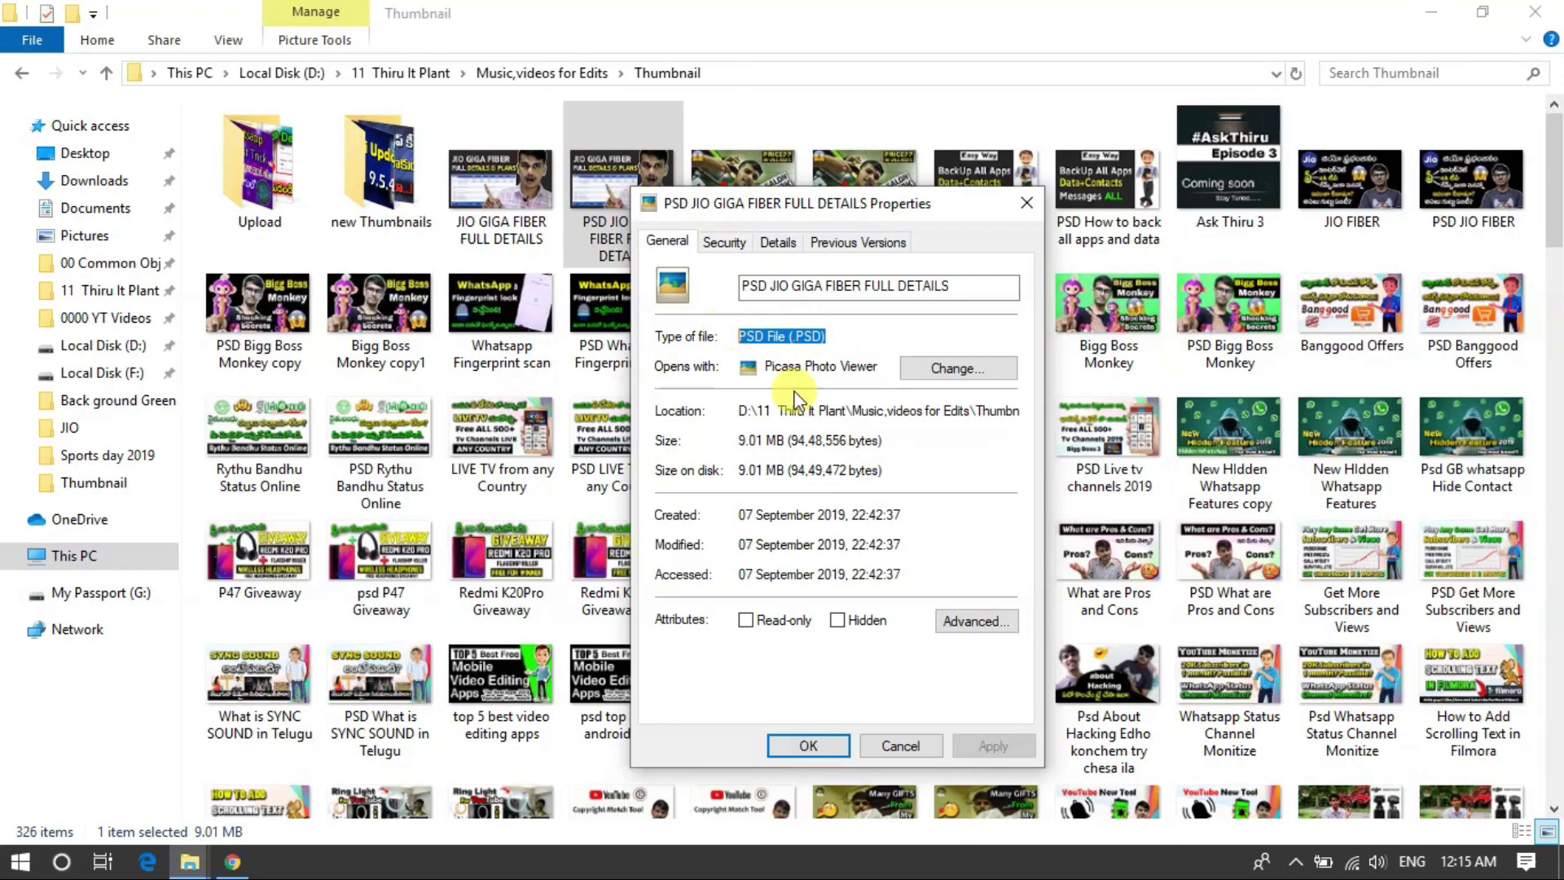
Preview the JIO GIGA FIBER image in Picasa Photo Viewer, then return to Chrome's Picasa download page.
left_click(808, 746)
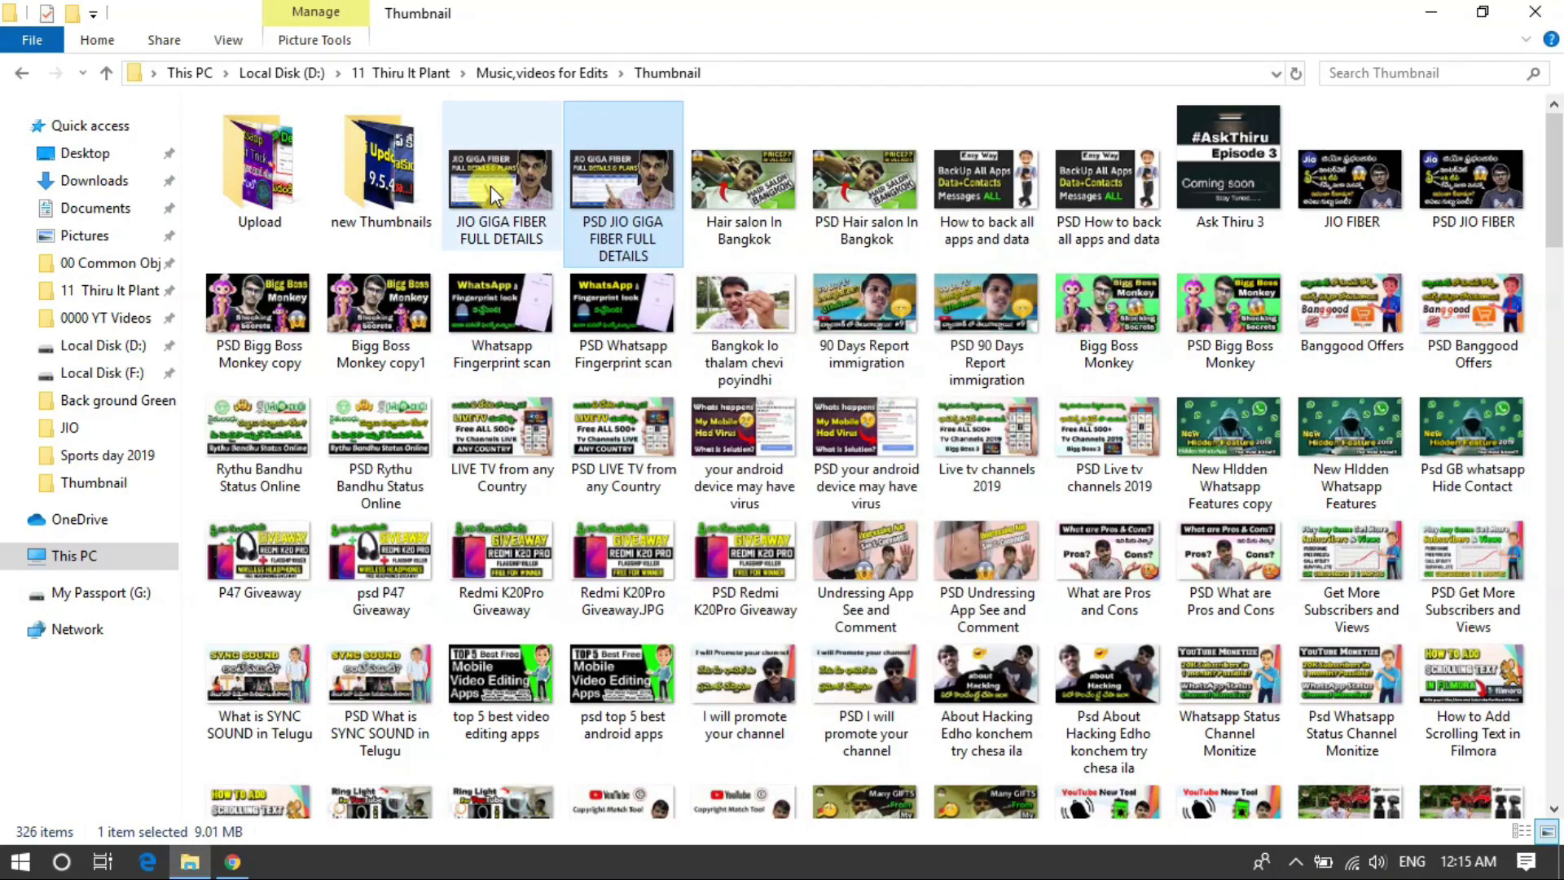
double_click(491, 186)
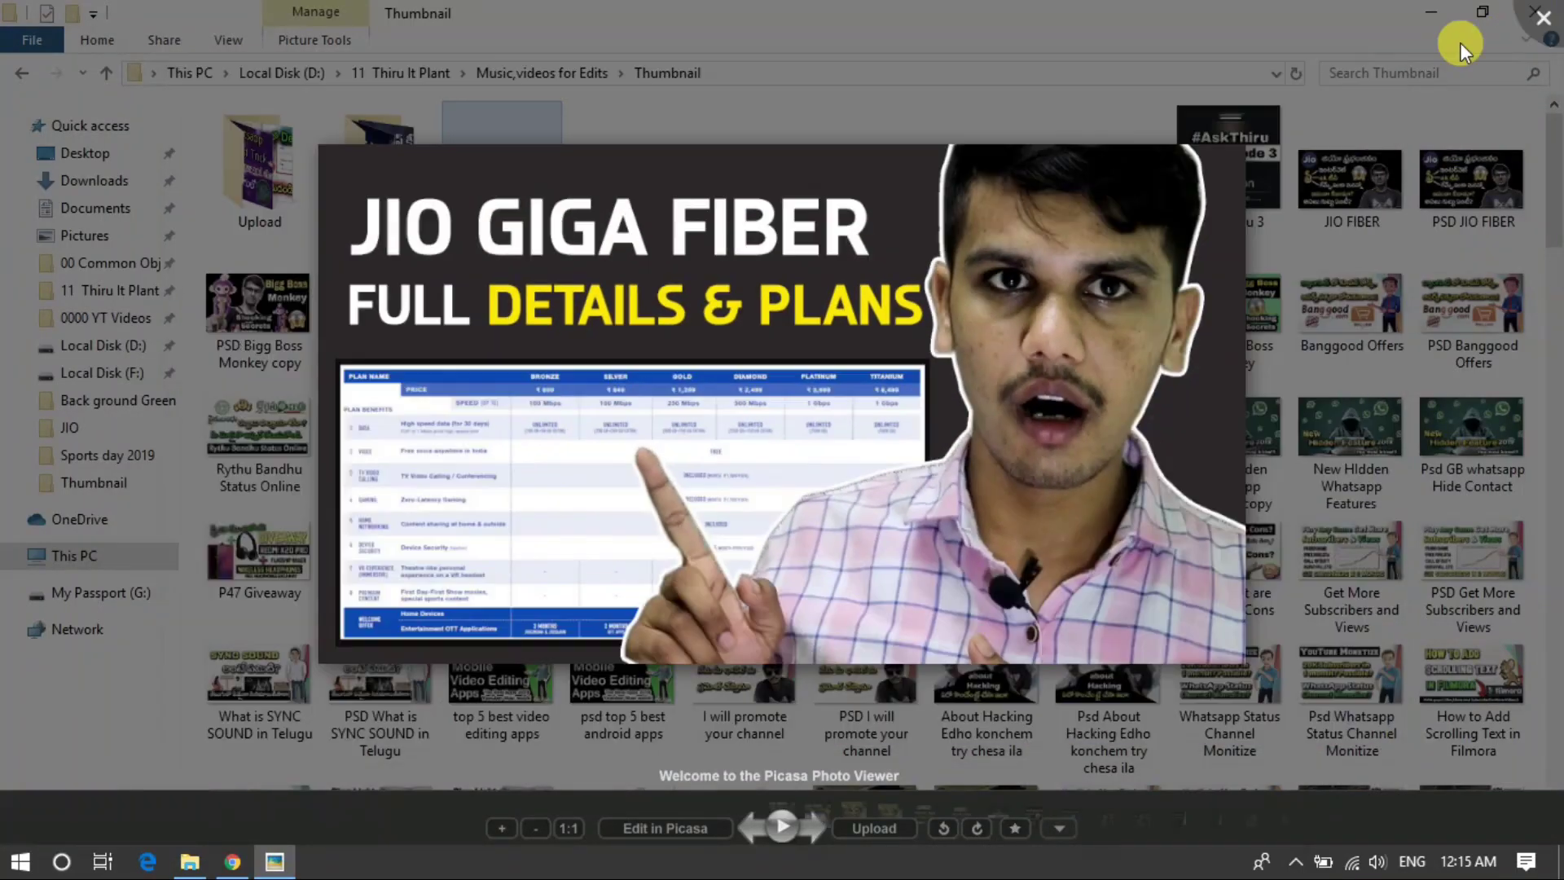
left_click(1542, 18)
mouse_move(610, 182)
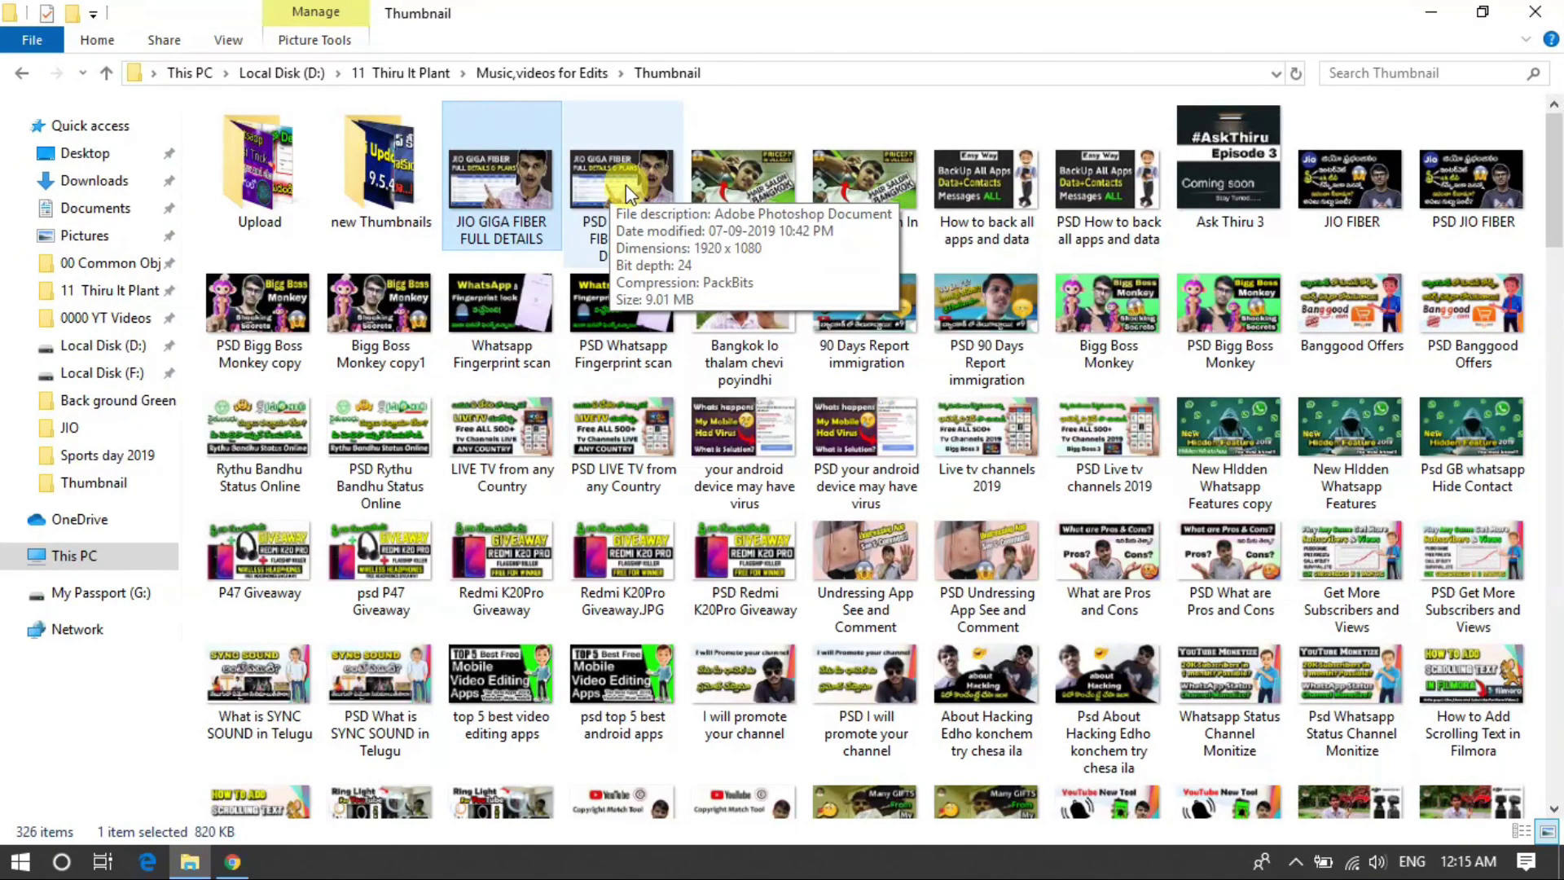
left_click(232, 862)
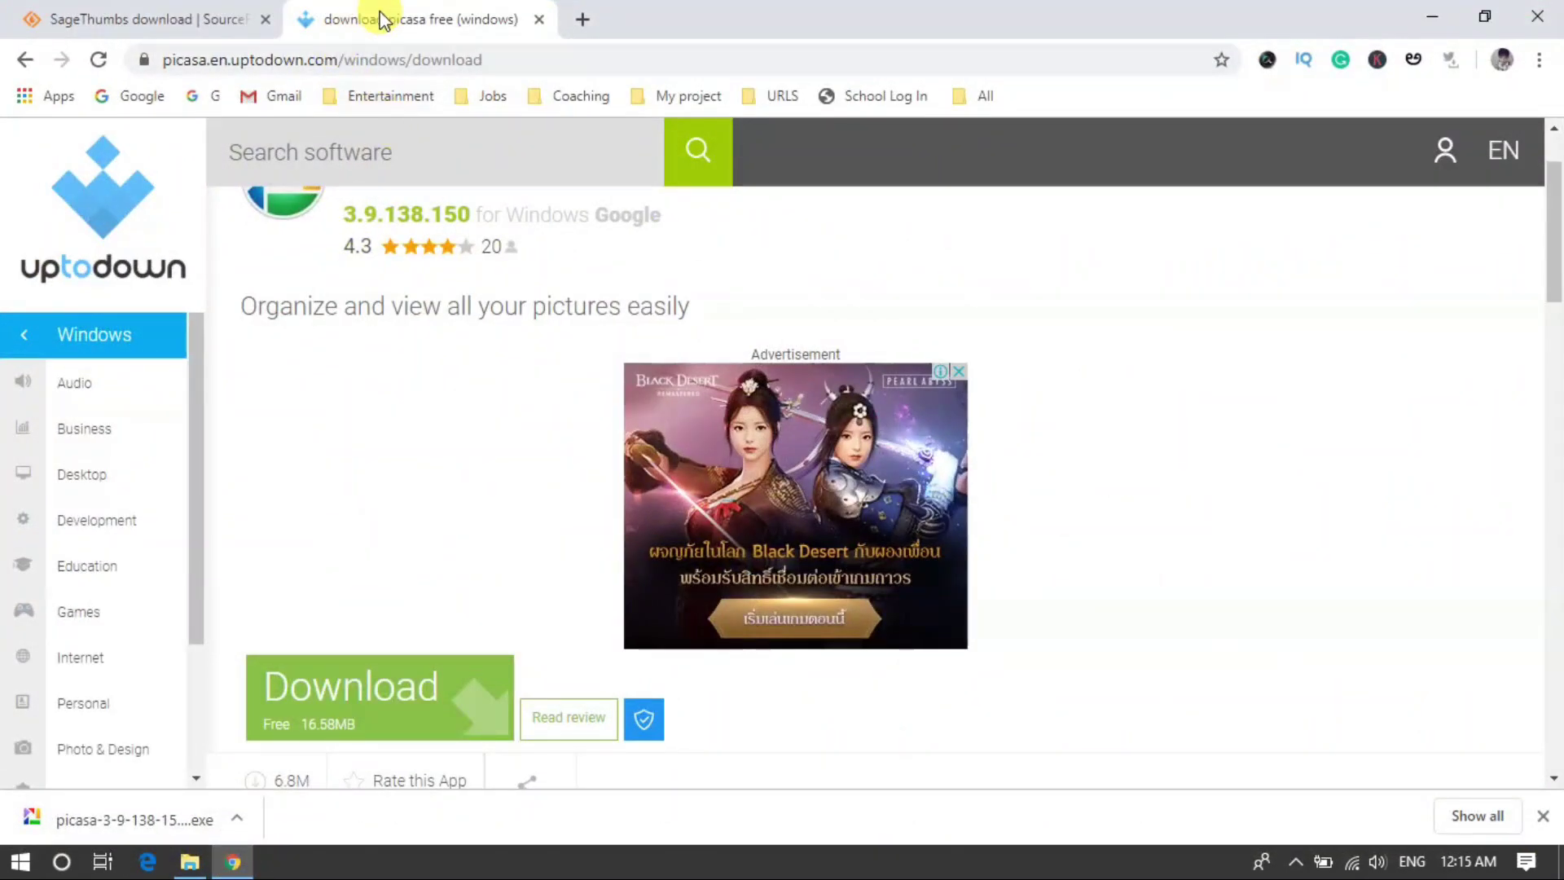
Highlight the Picasa title on the Uptodown page, then return to the Thumbnail folder.
scroll(349, 192, "up", 2)
left_click_drag(352, 277, 512, 279)
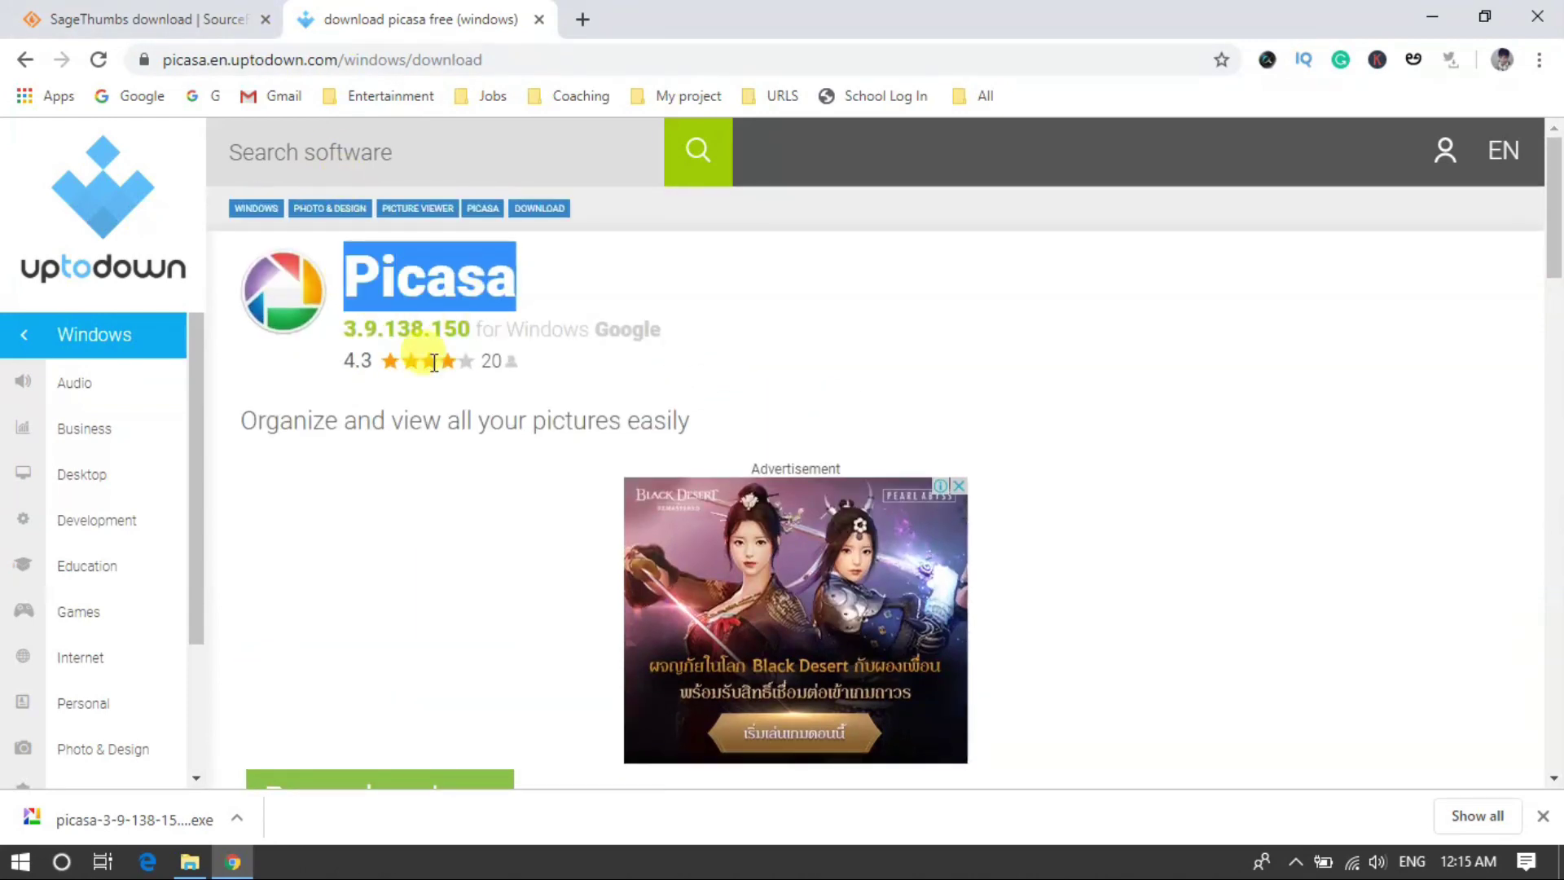
left_click(189, 862)
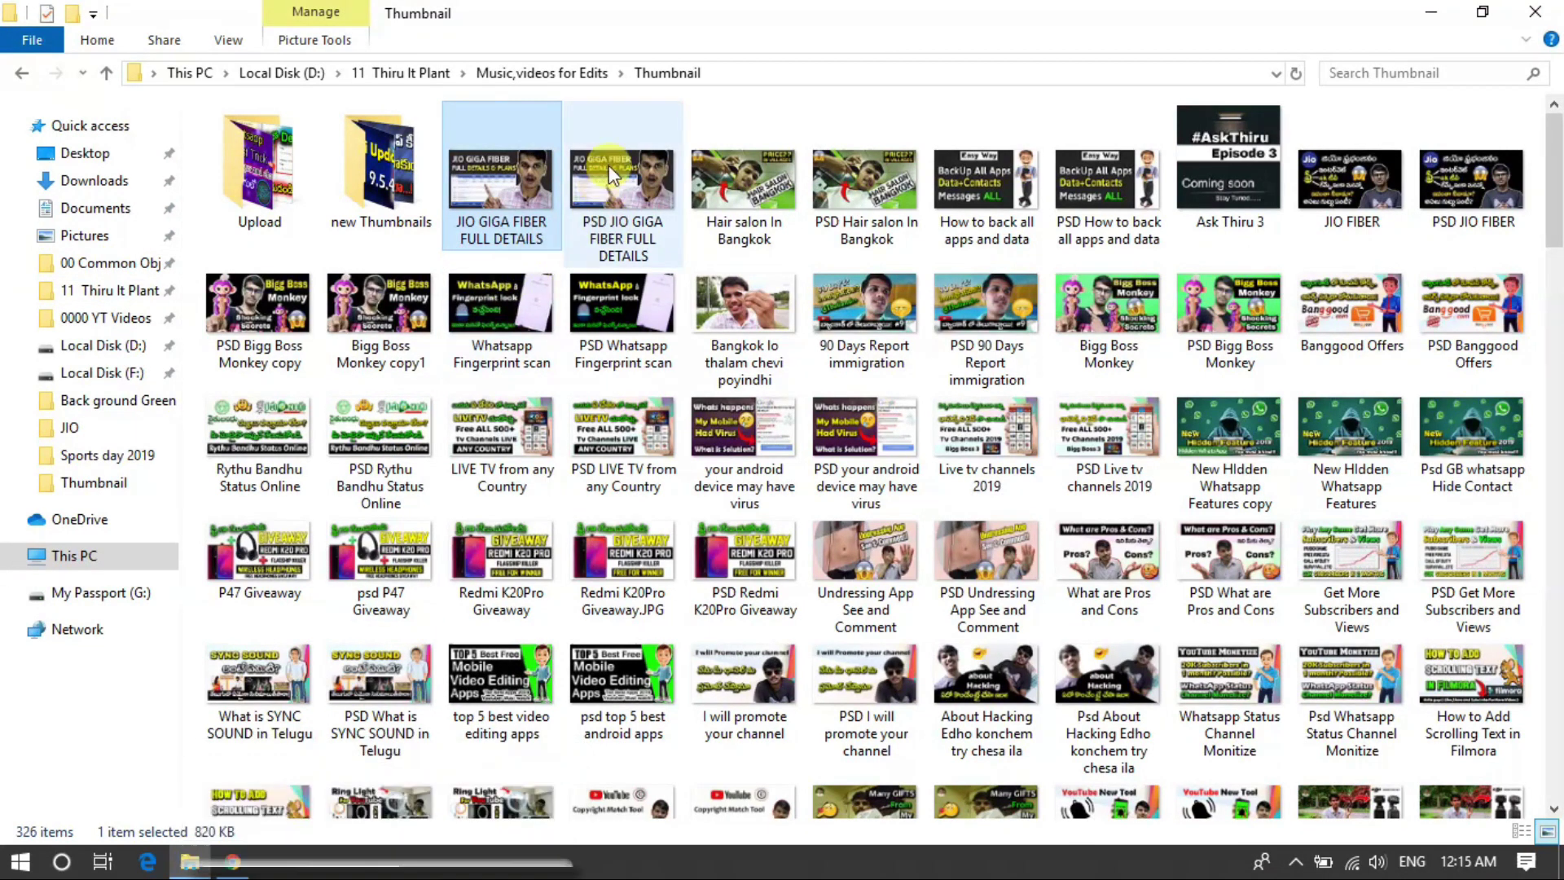
left_click(638, 194)
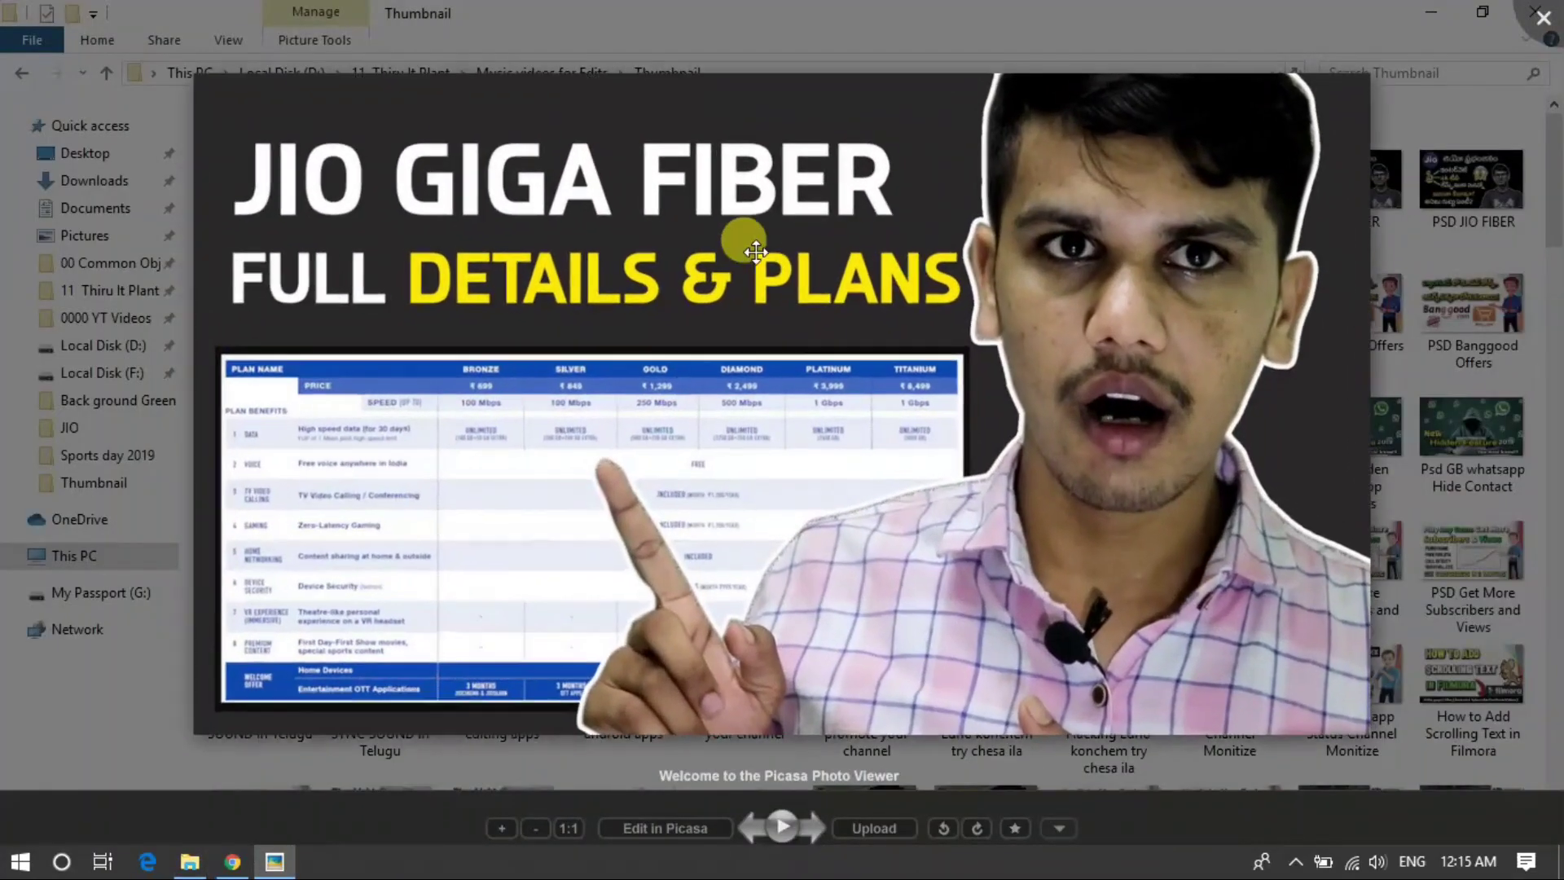
mouse_move(734, 794)
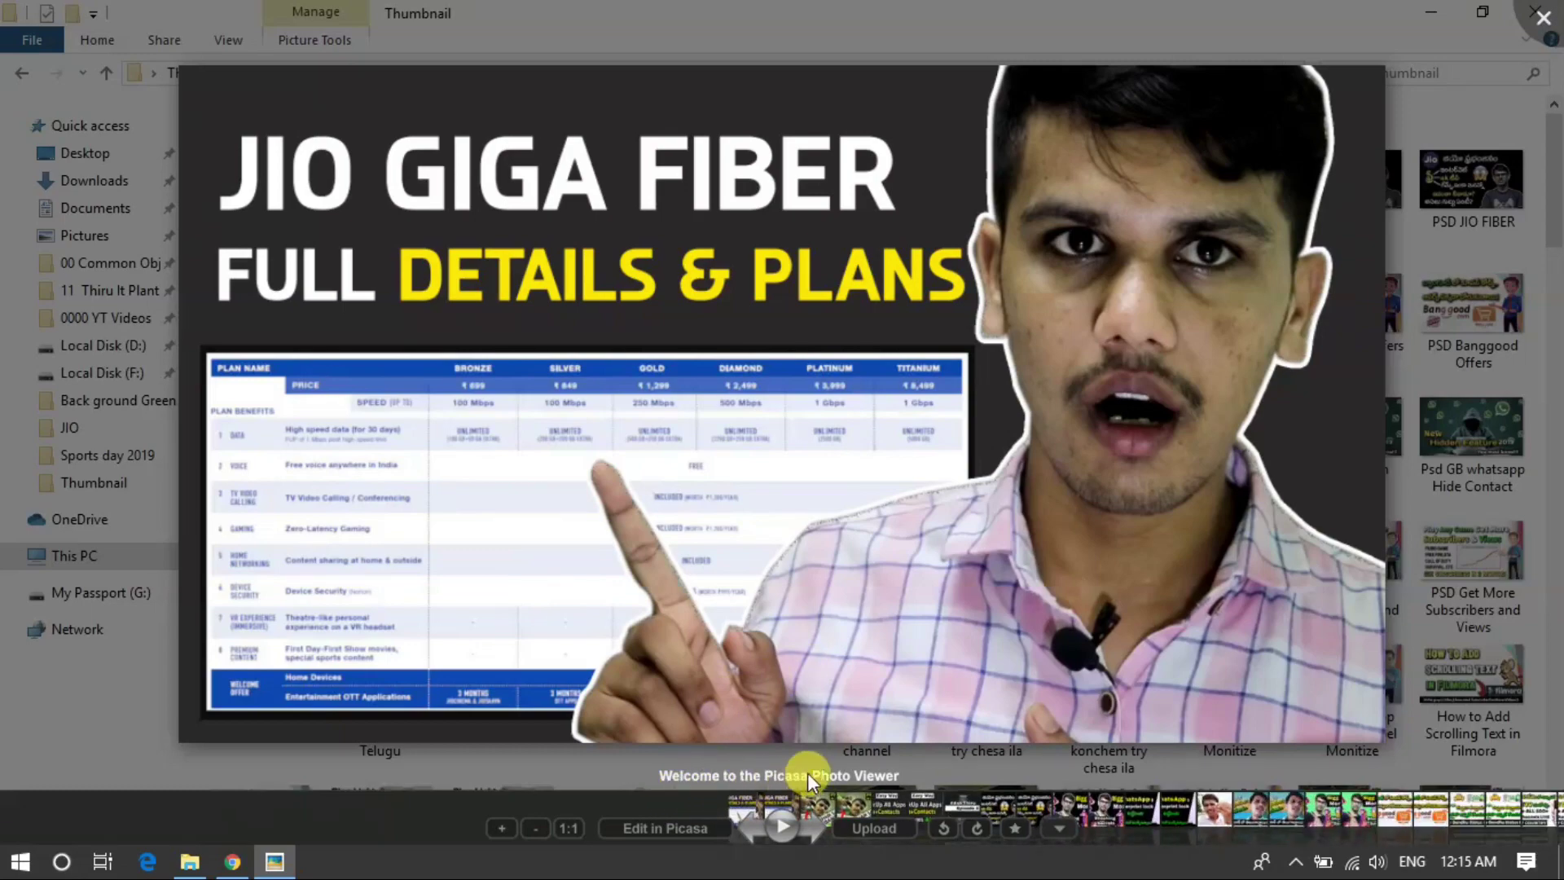
left_click(1542, 18)
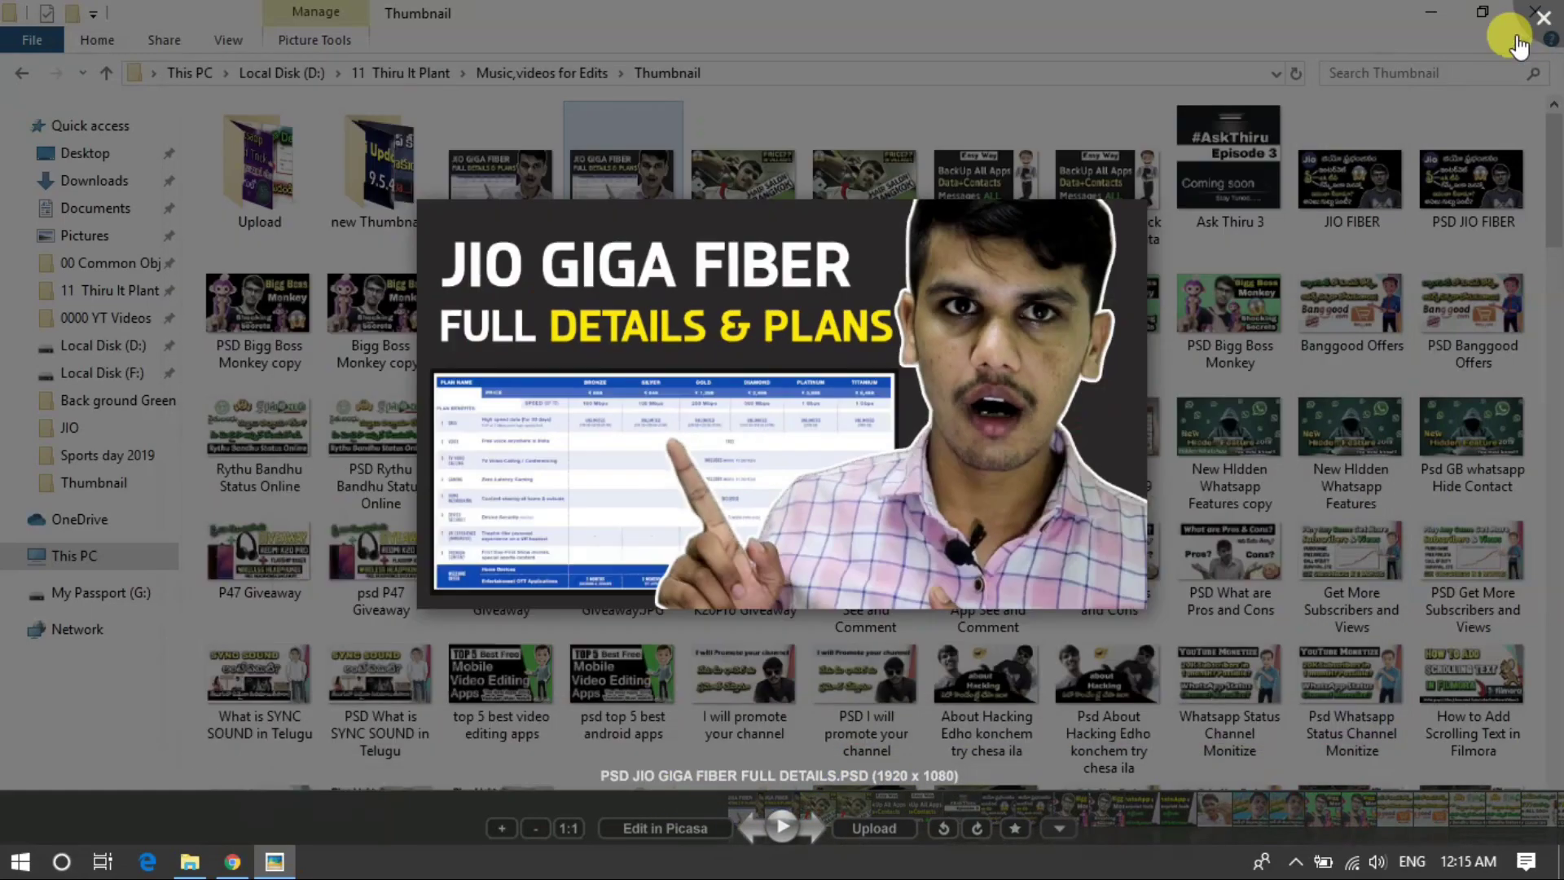
mouse_move(578, 207)
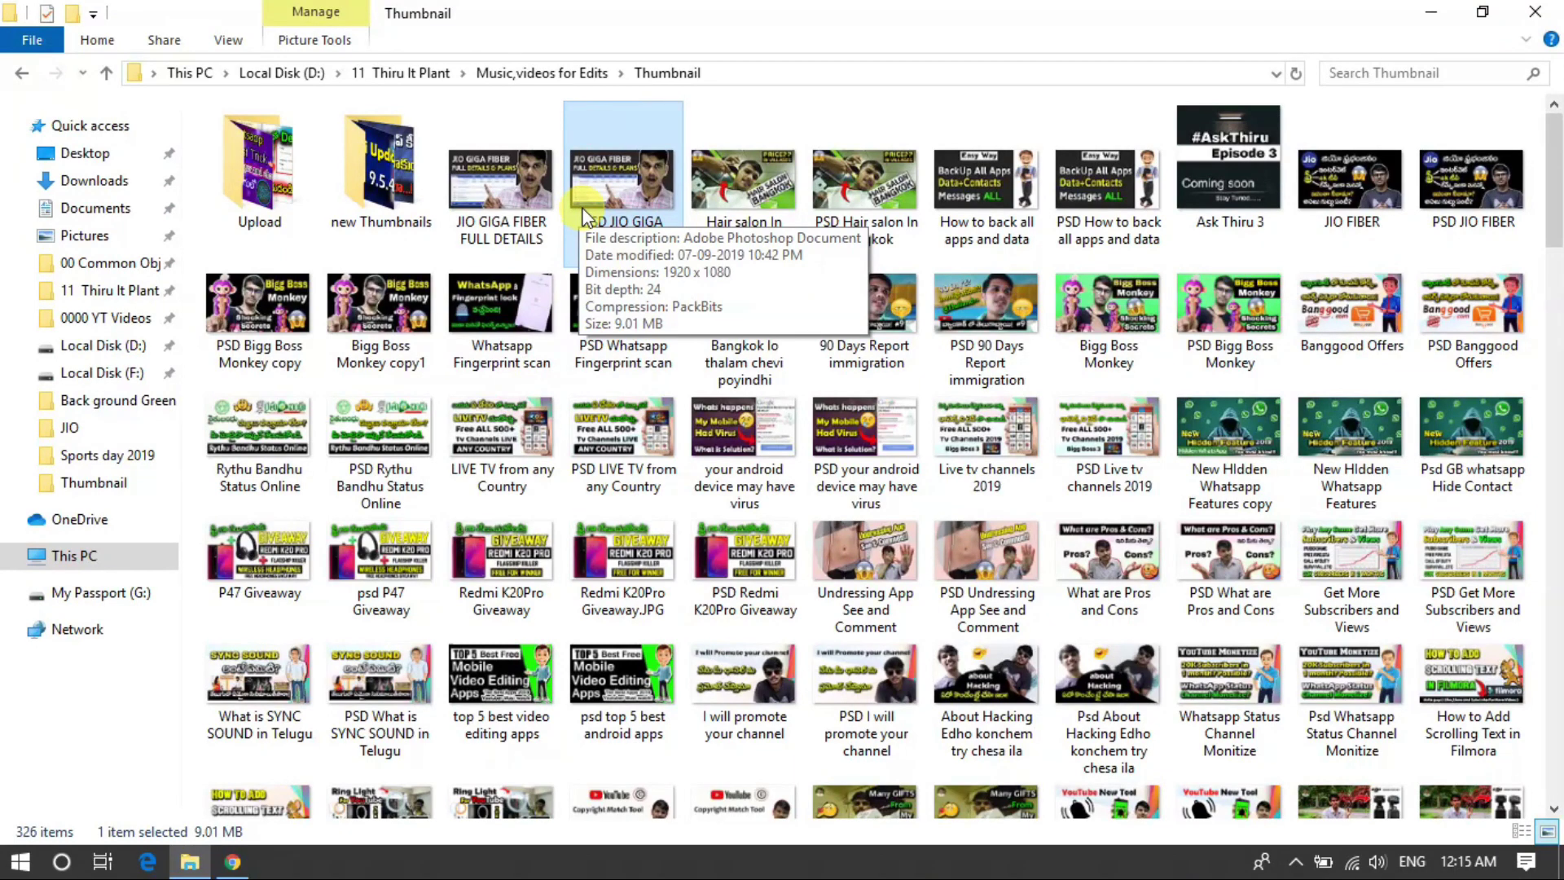
Open Downloads in a new Explorer window and select the Picasa and SageThumbs installers.
key("super+e")
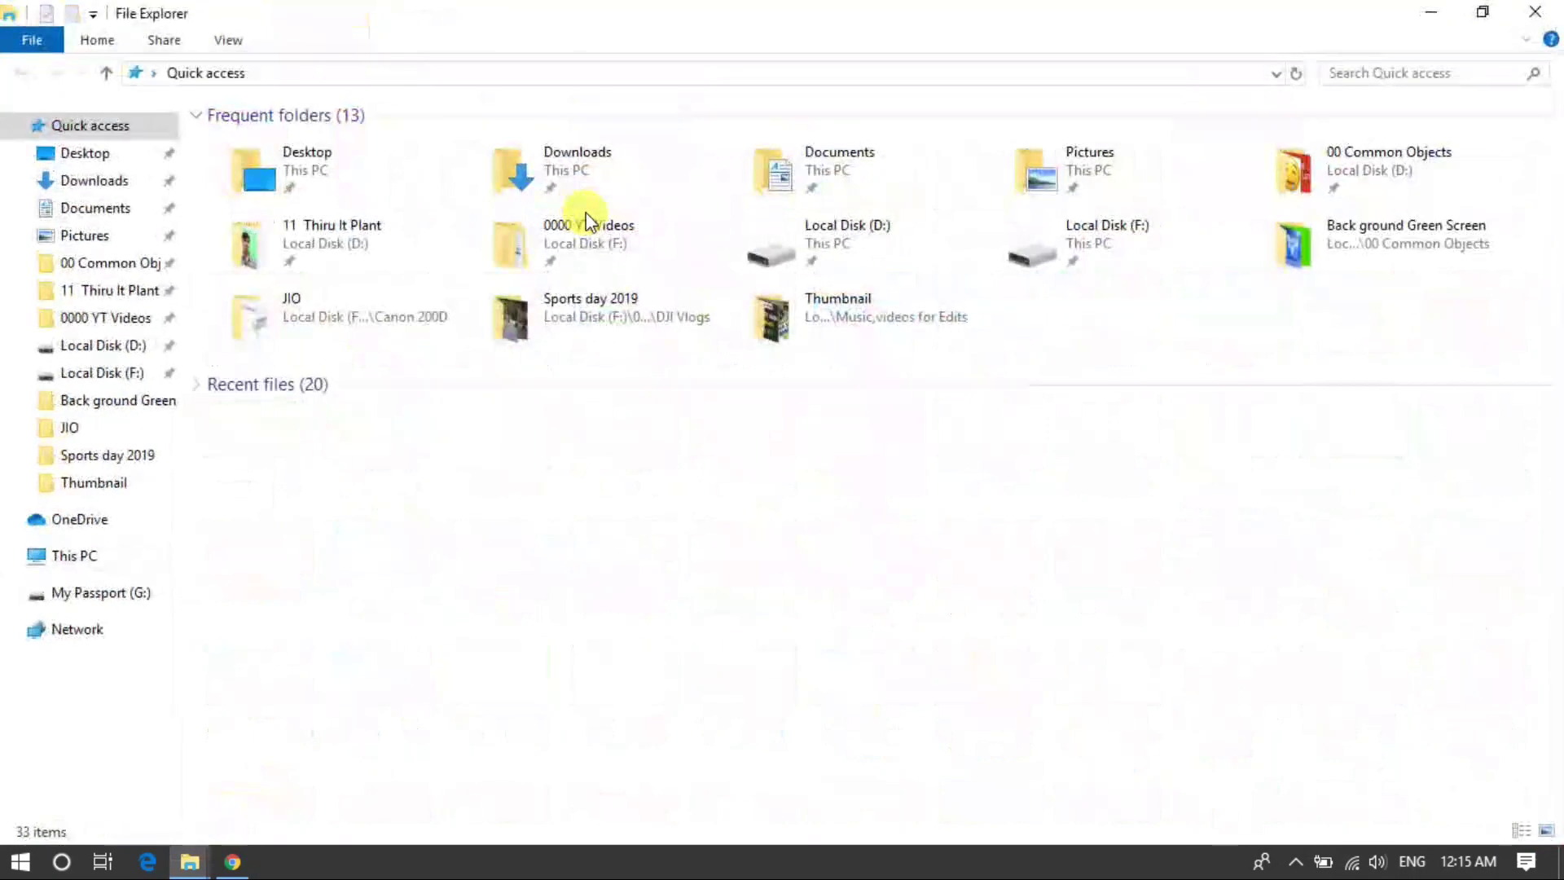
left_click(96, 180)
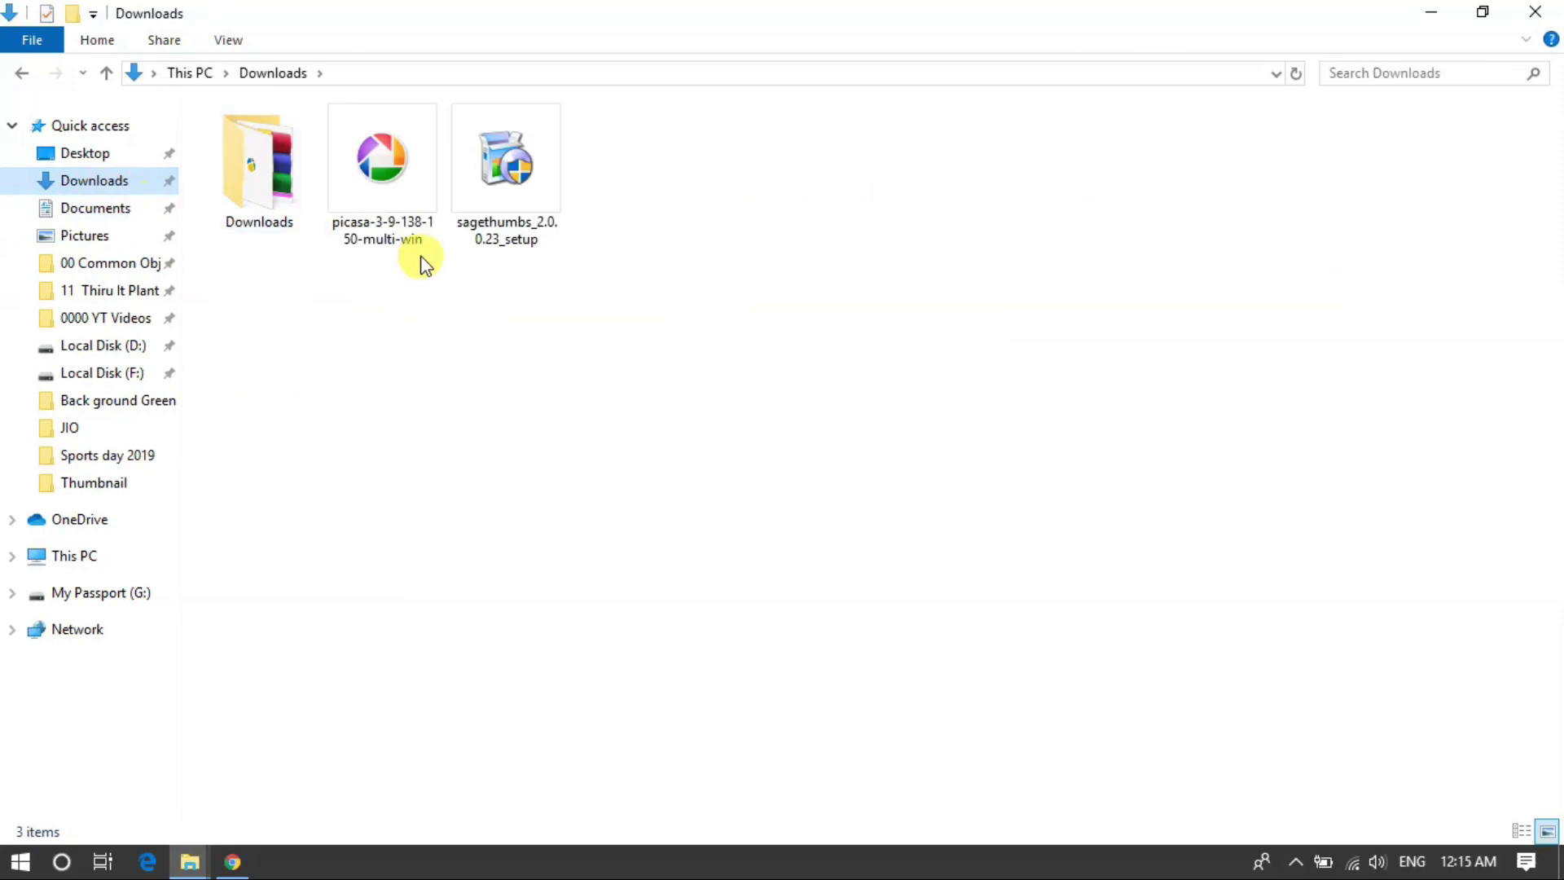
left_click_drag(621, 275, 351, 176)
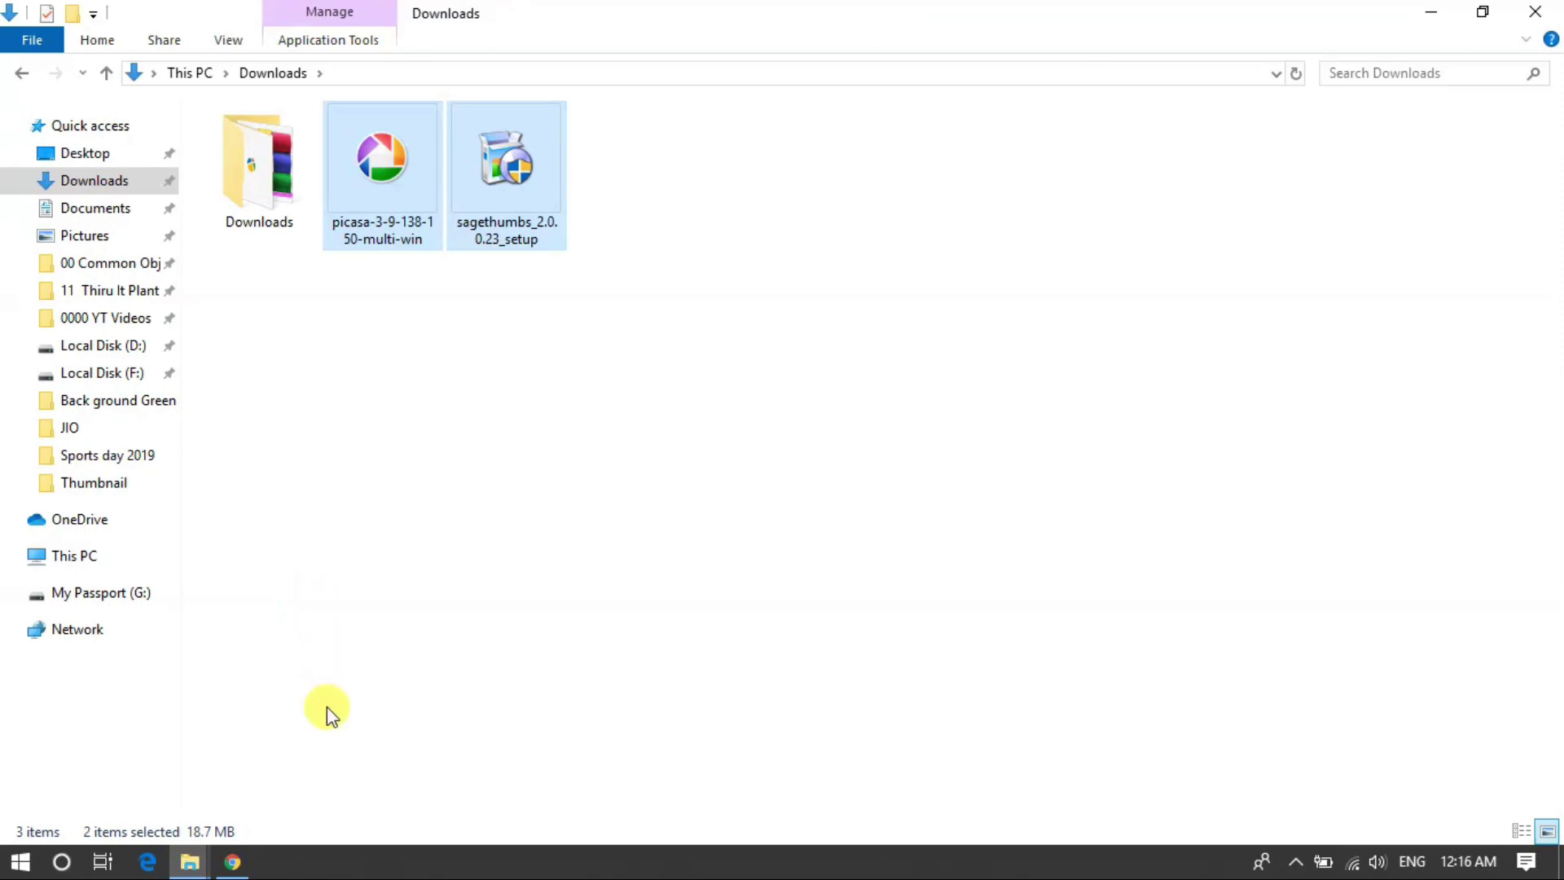
left_click(408, 286)
left_click(388, 220)
left_click(538, 232)
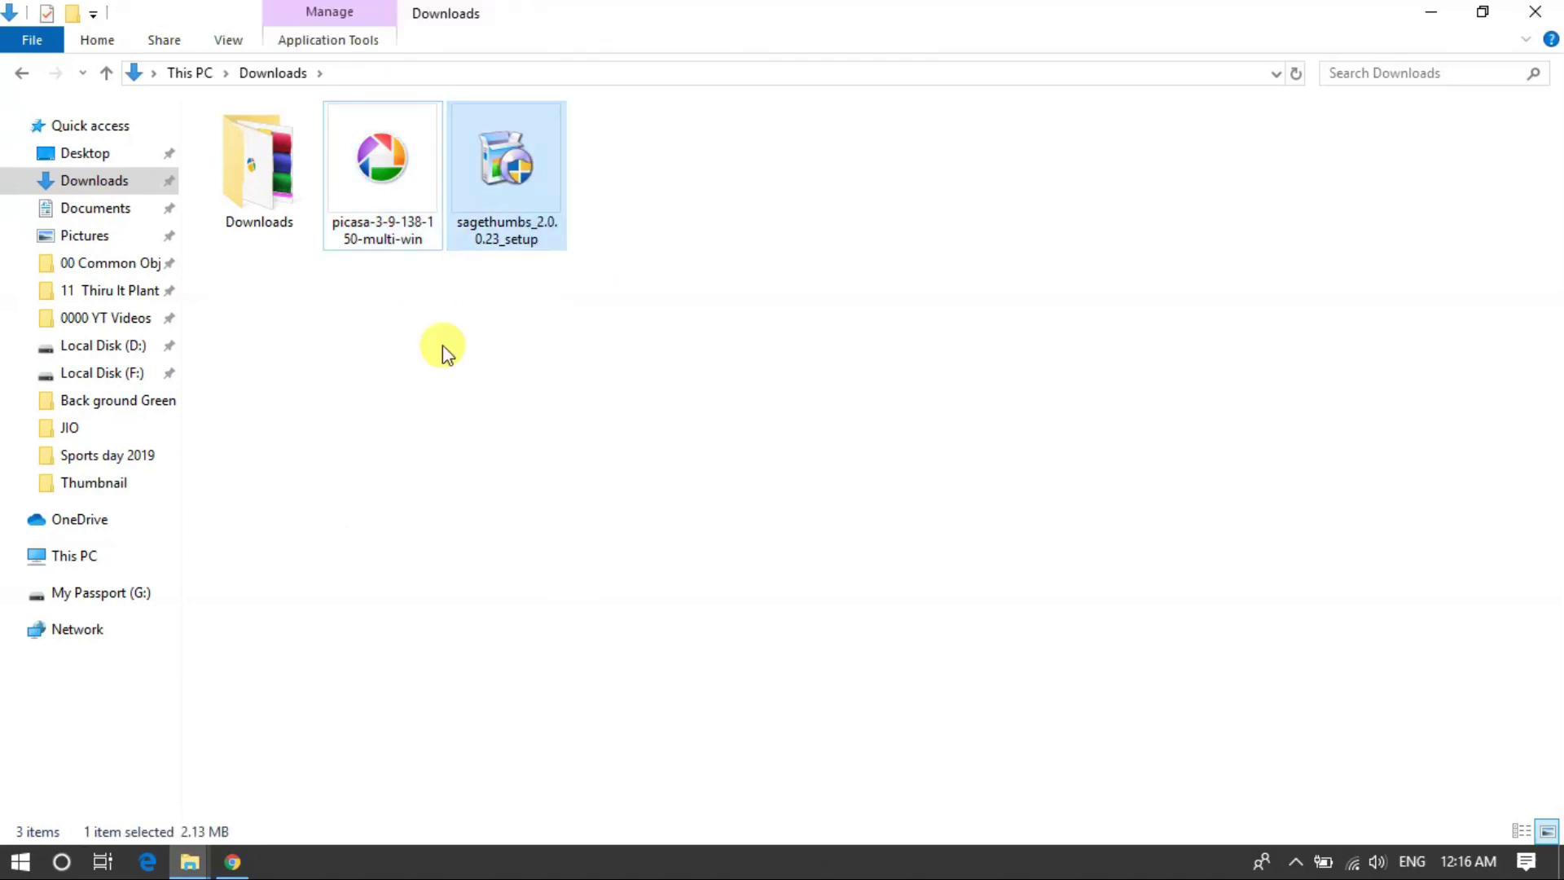
left_click(387, 191)
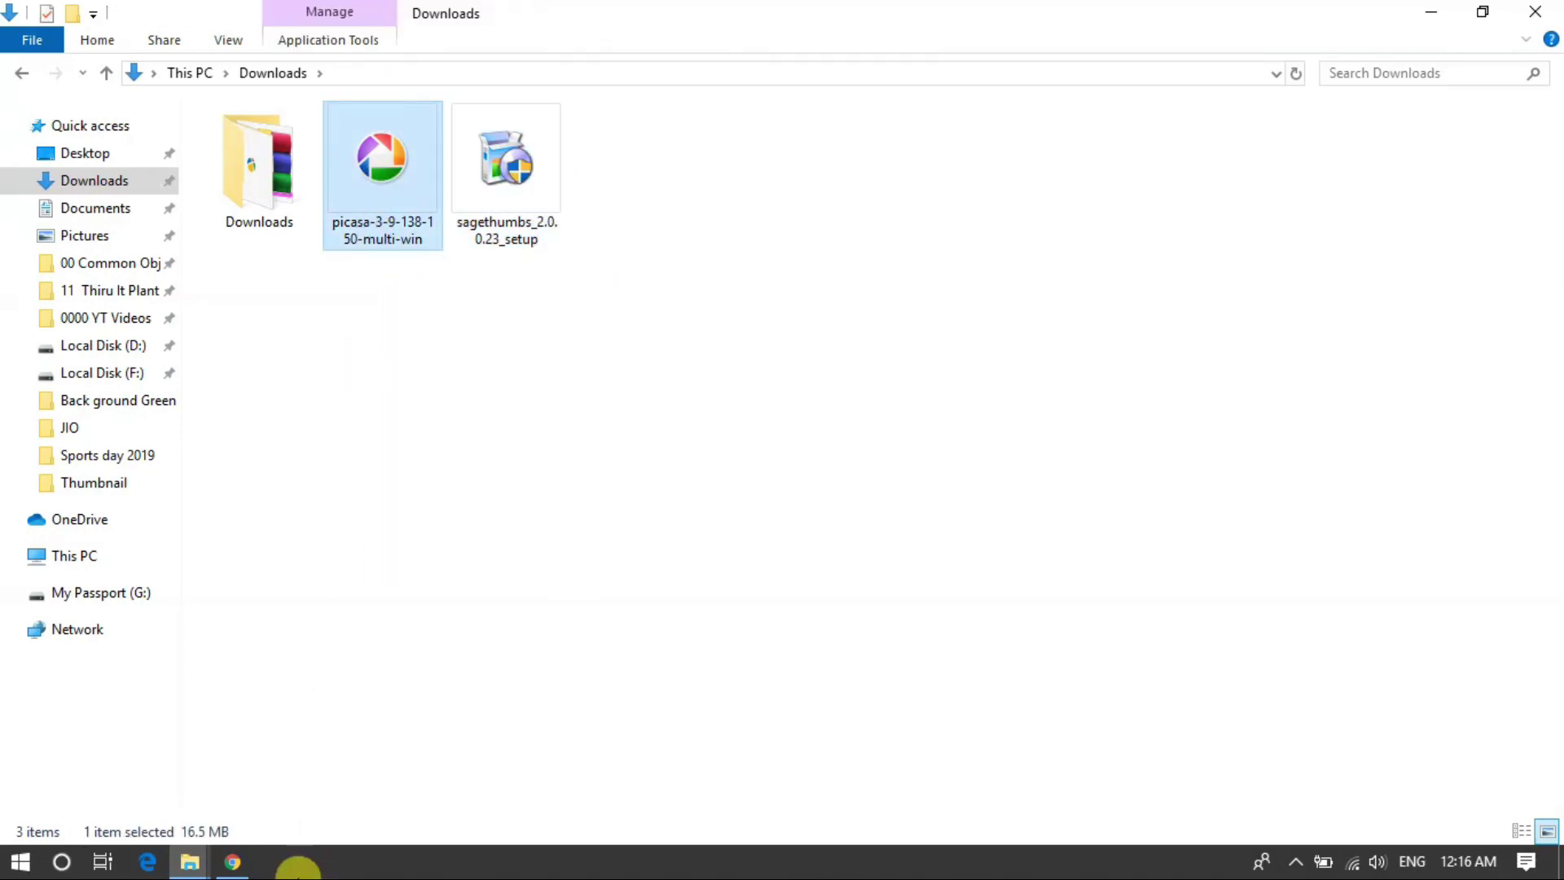
Switch to Chrome, then bring the Thumbnail folder window back to the front.
left_click(231, 864)
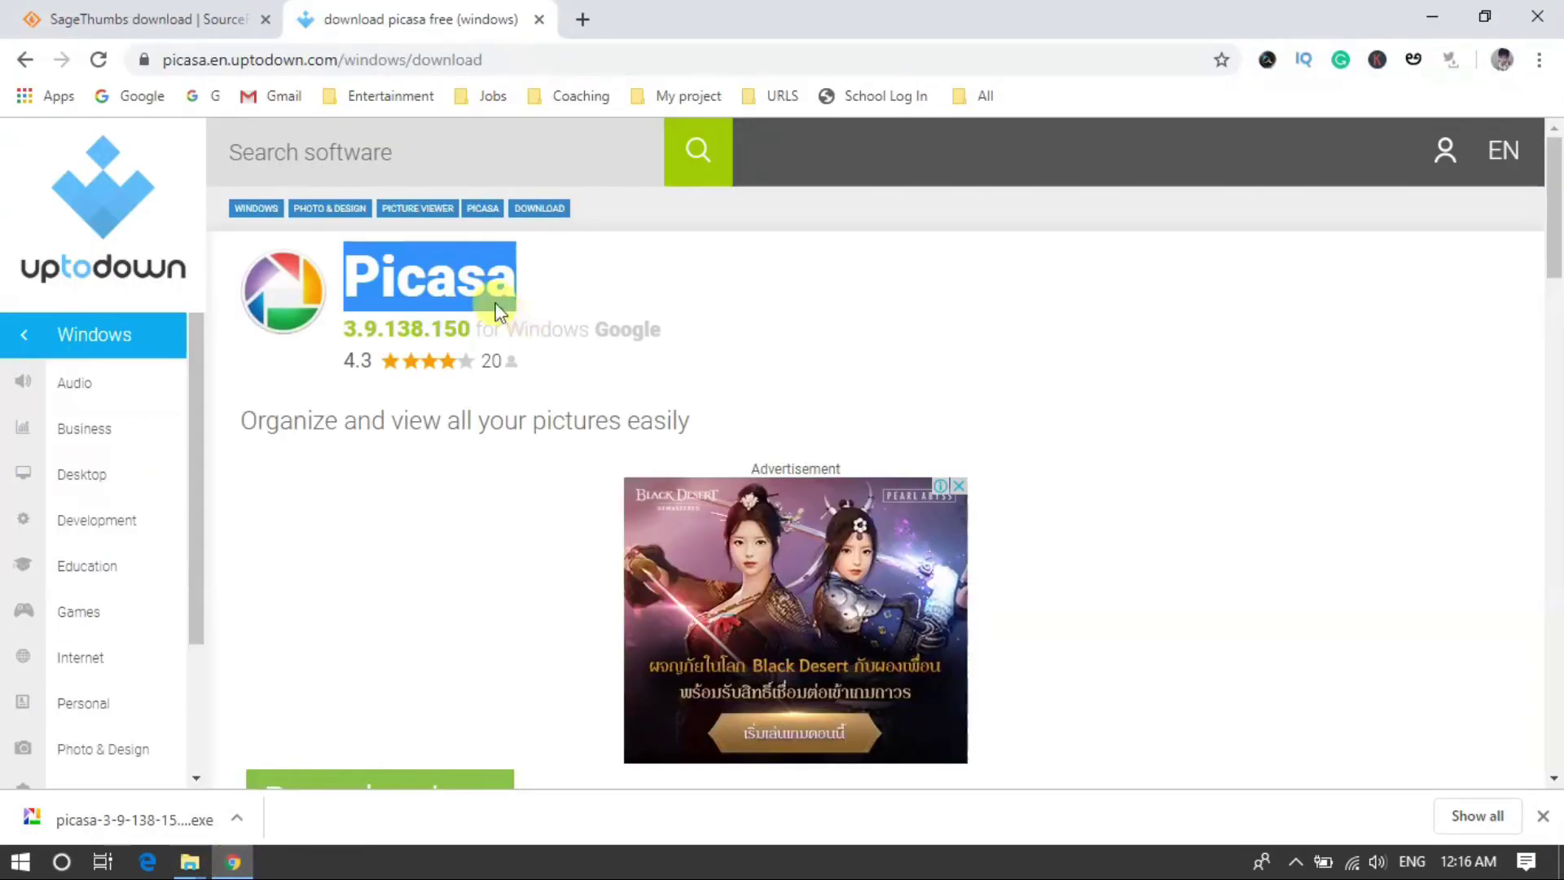
mouse_move(190, 862)
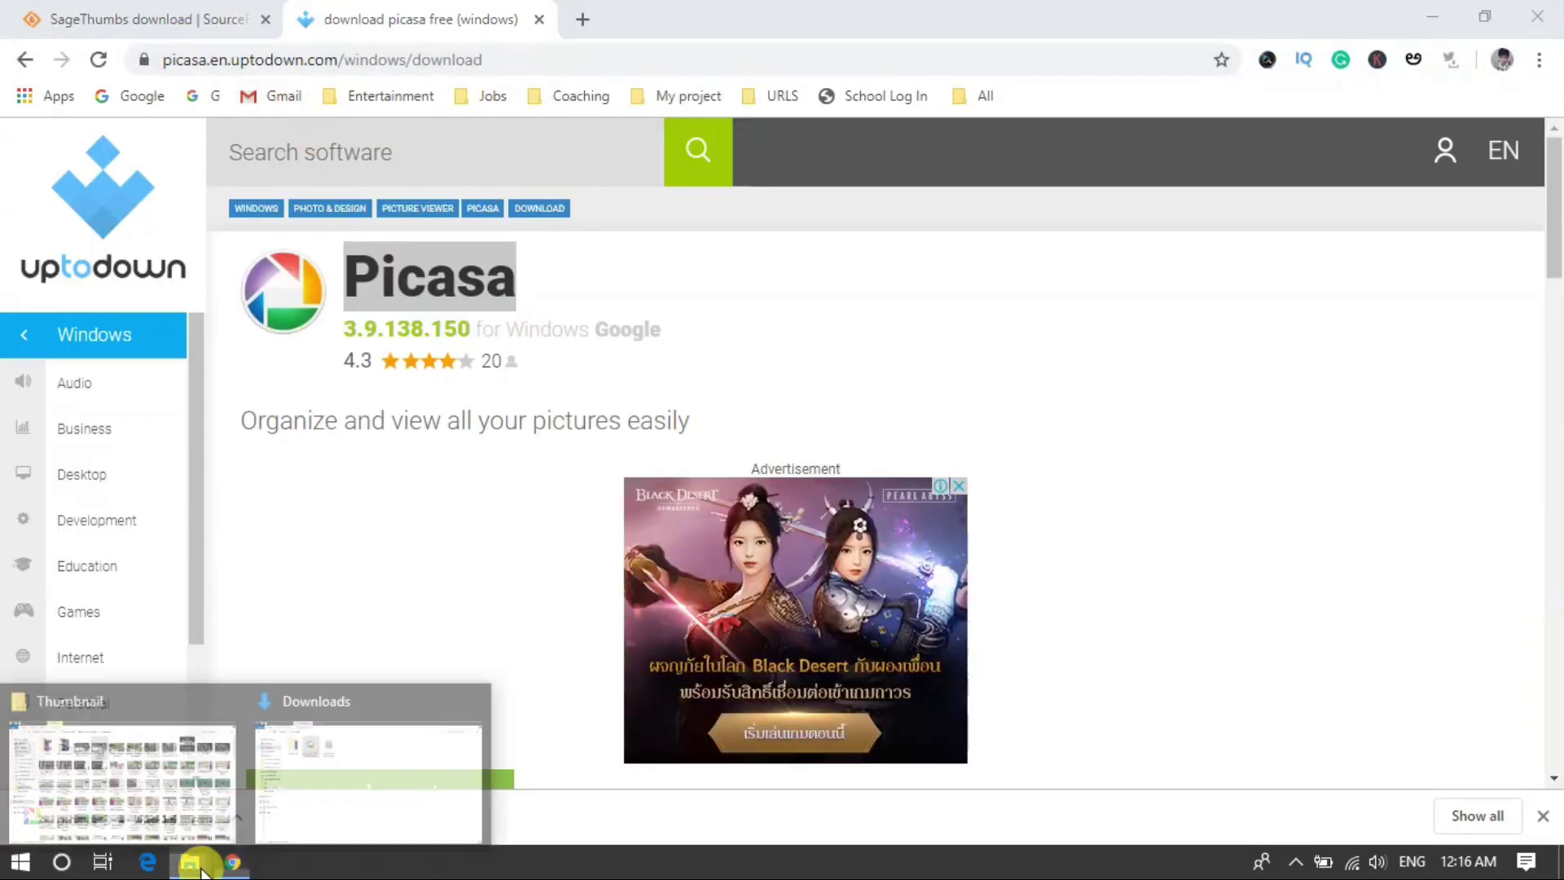
left_click(155, 794)
Open the JIO GIGA FIBER image, page through photos to Banggood Offers, zoom, then close the viewer.
double_click(505, 202)
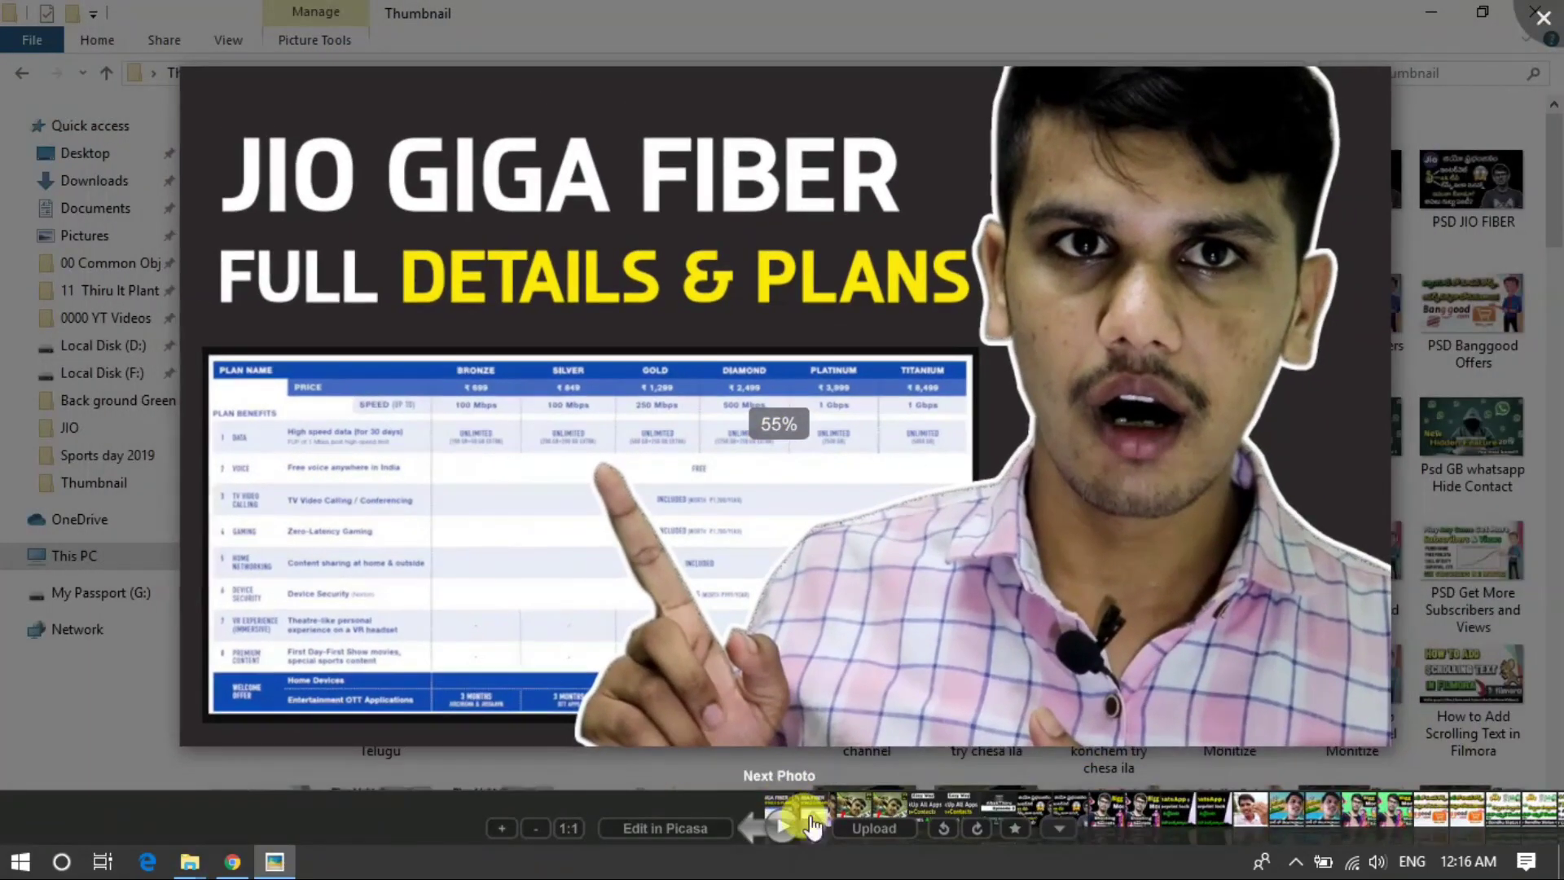
left_click(811, 828)
left_click(811, 828)
left_click(811, 827)
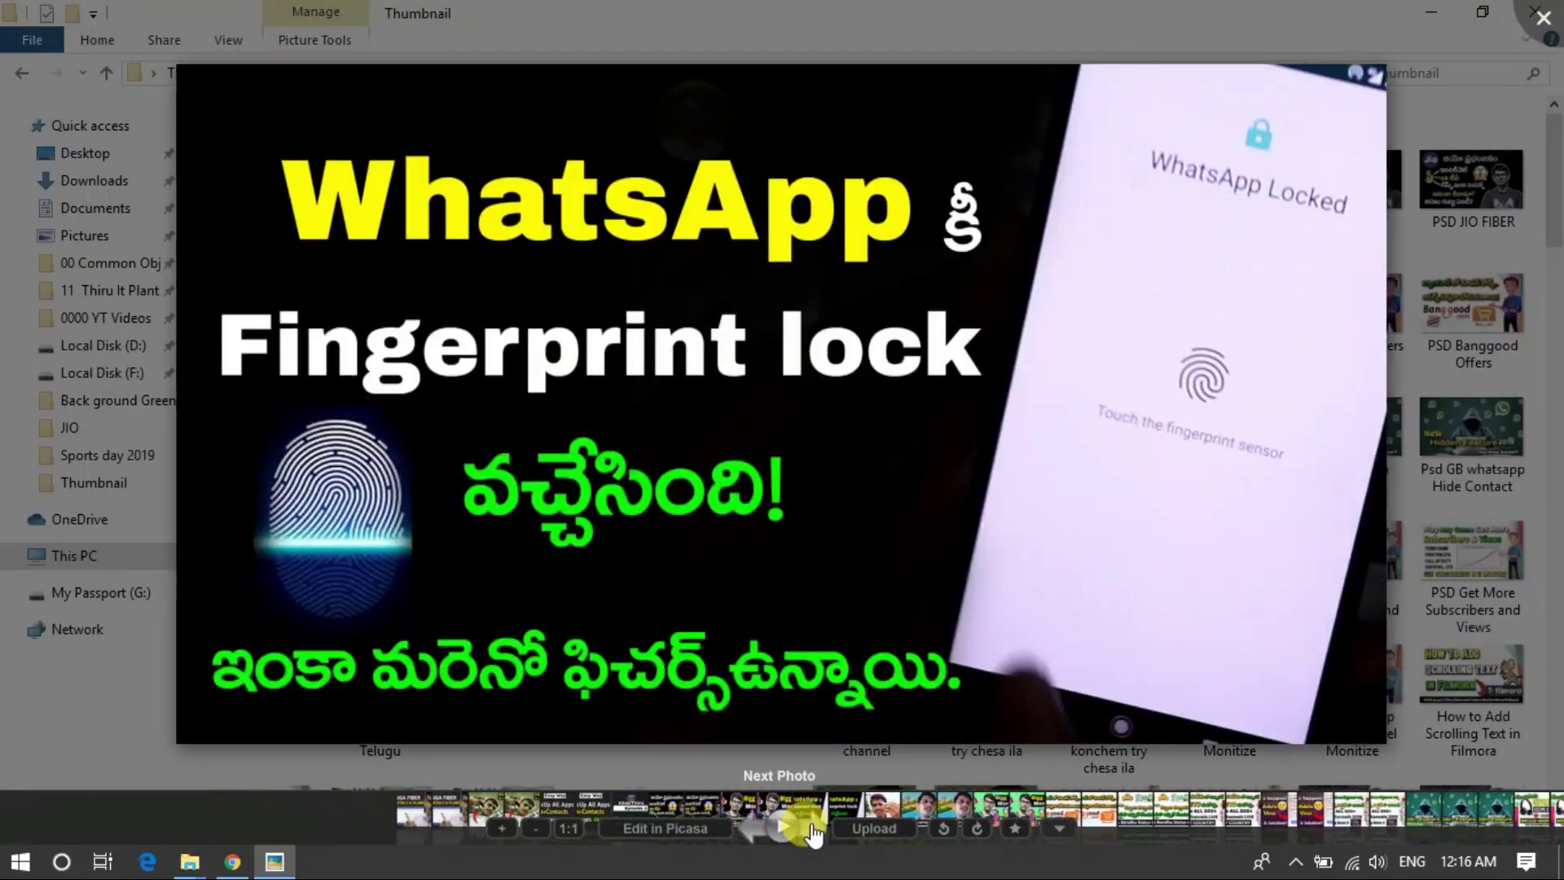
left_click(812, 827)
left_click(812, 827)
left_click(812, 828)
left_click(811, 828)
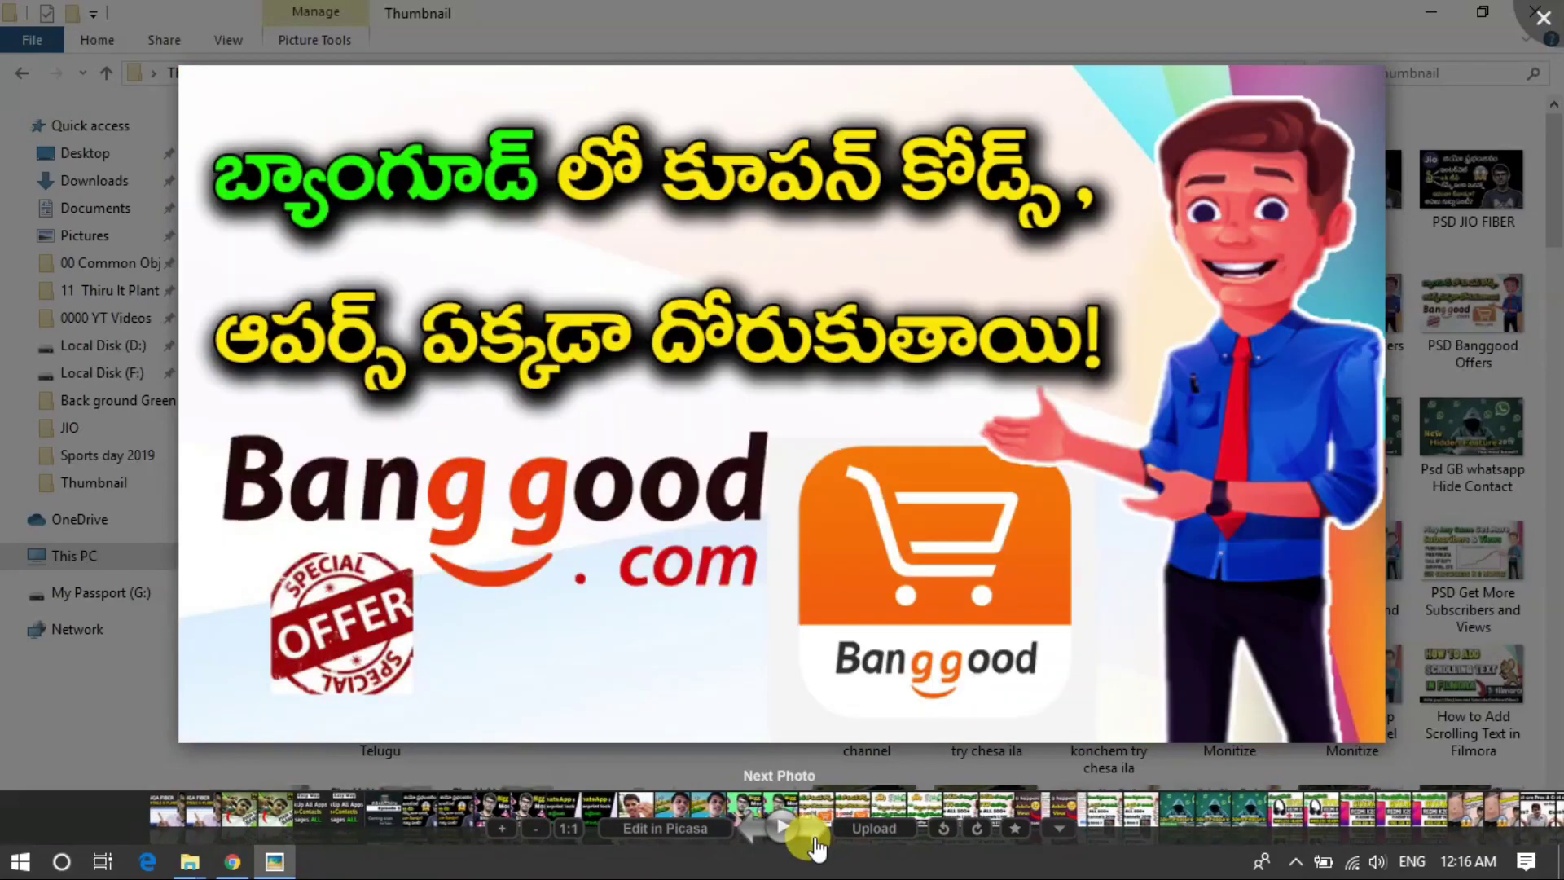
scroll(728, 373, "up", 1)
scroll(727, 373, "up", 2)
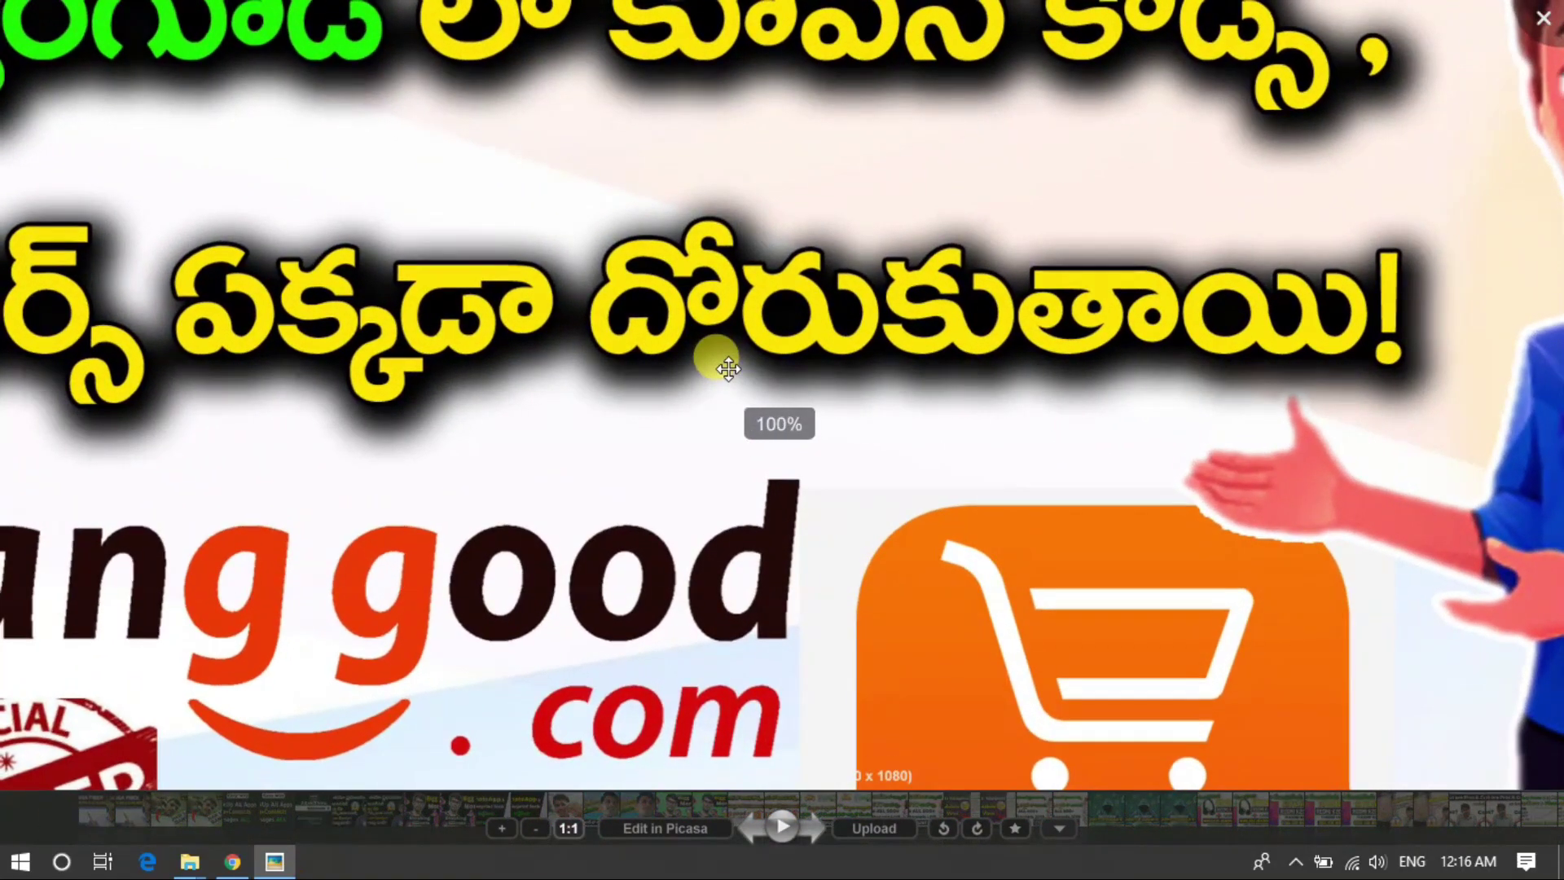
scroll(720, 363, "down", 3)
left_click(1542, 18)
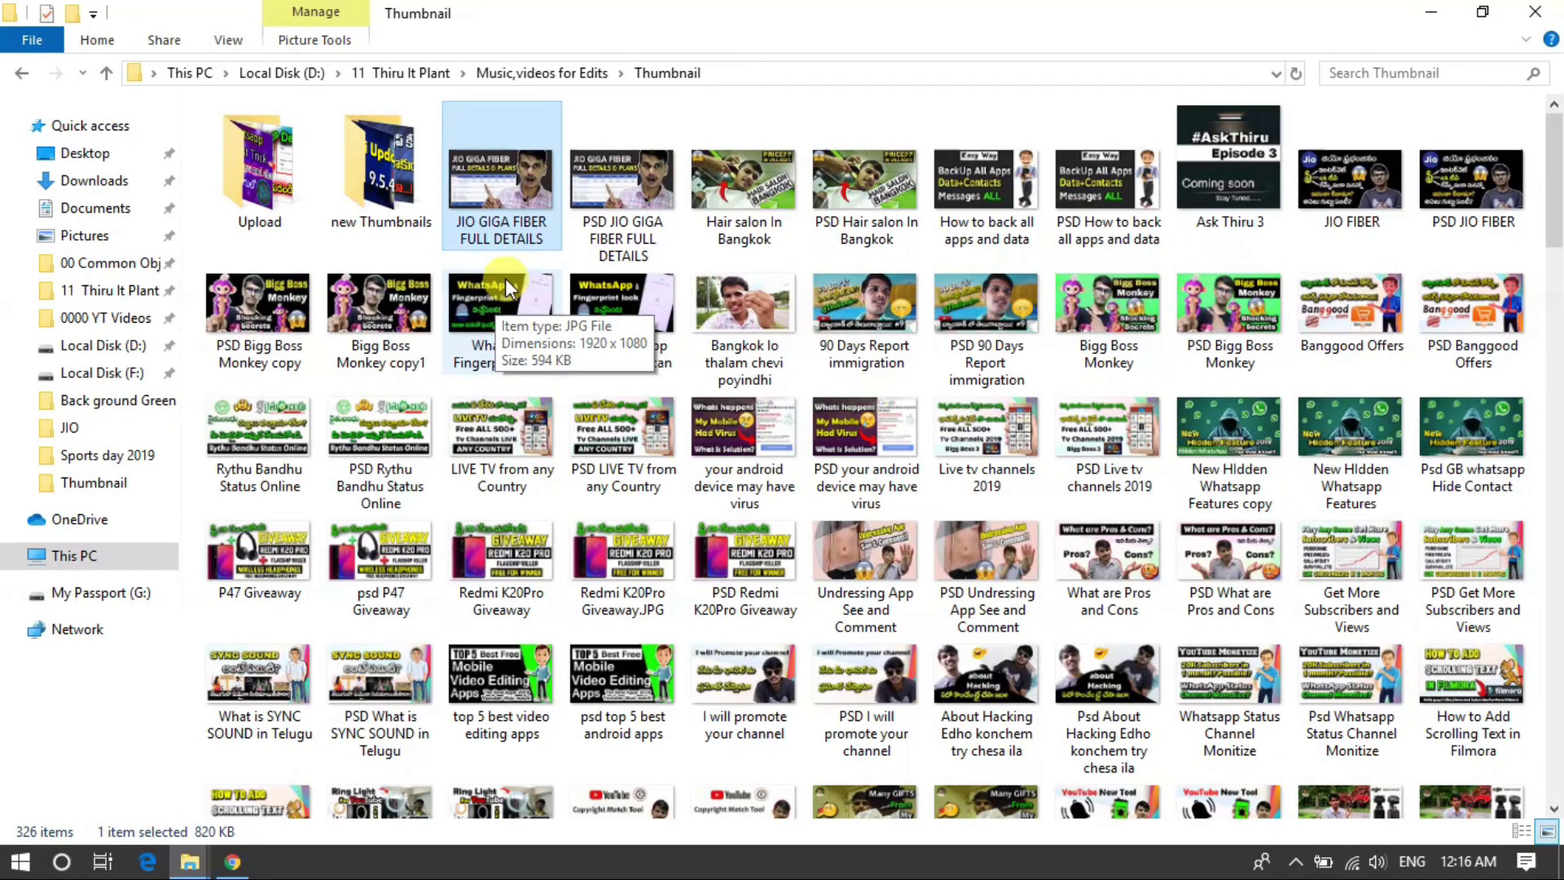
Minimise the Thumbnail window and return to Chrome's Picasa 3.9.138.150 download tab.
left_click(1536, 11)
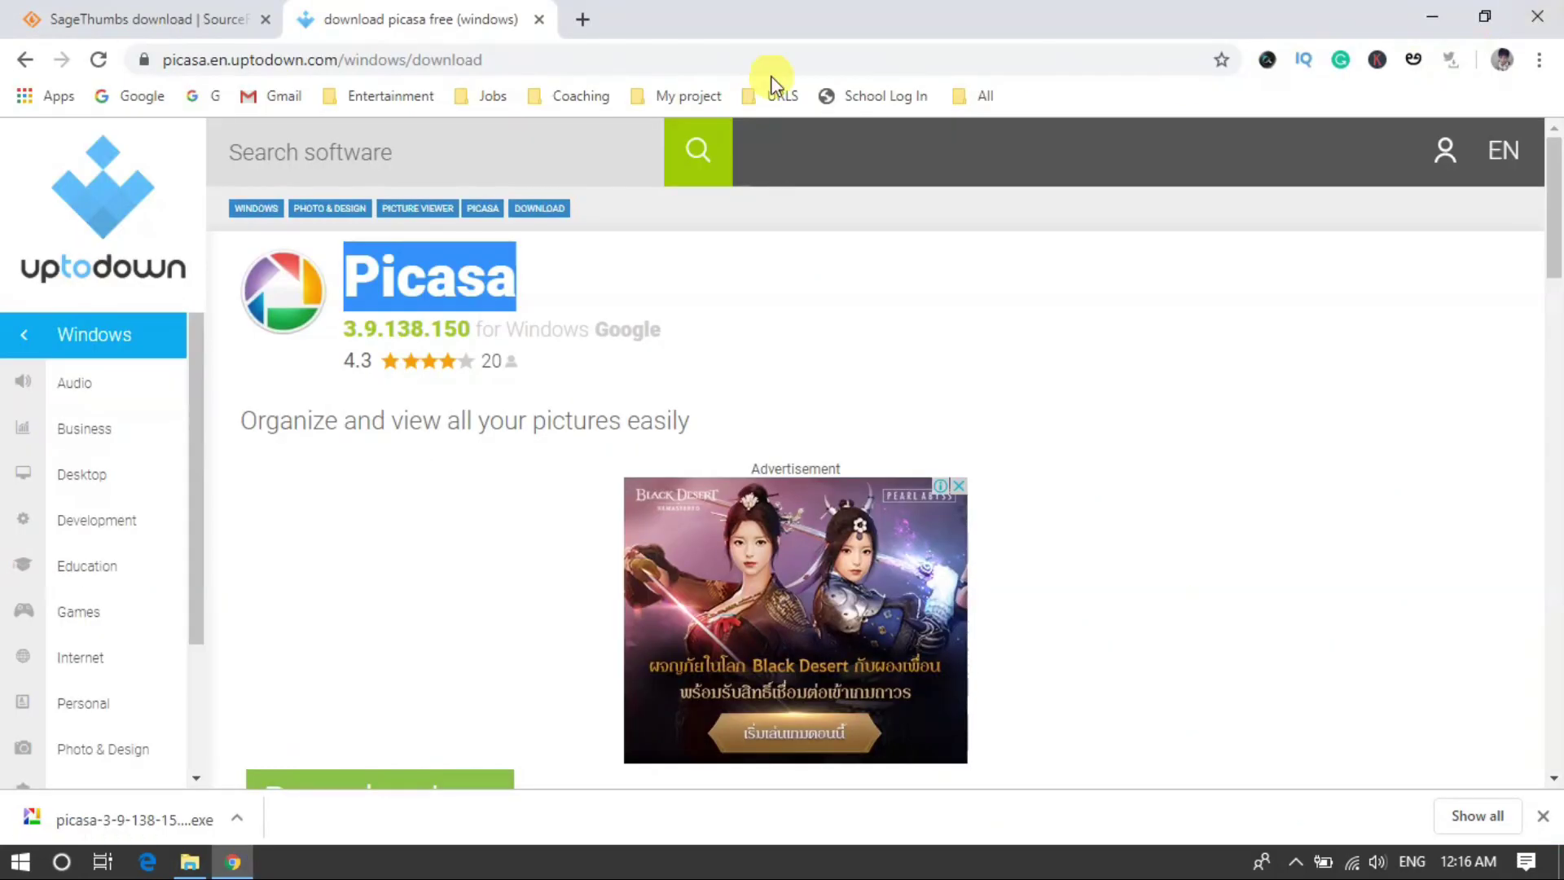
left_click(65, 8)
left_click(384, 15)
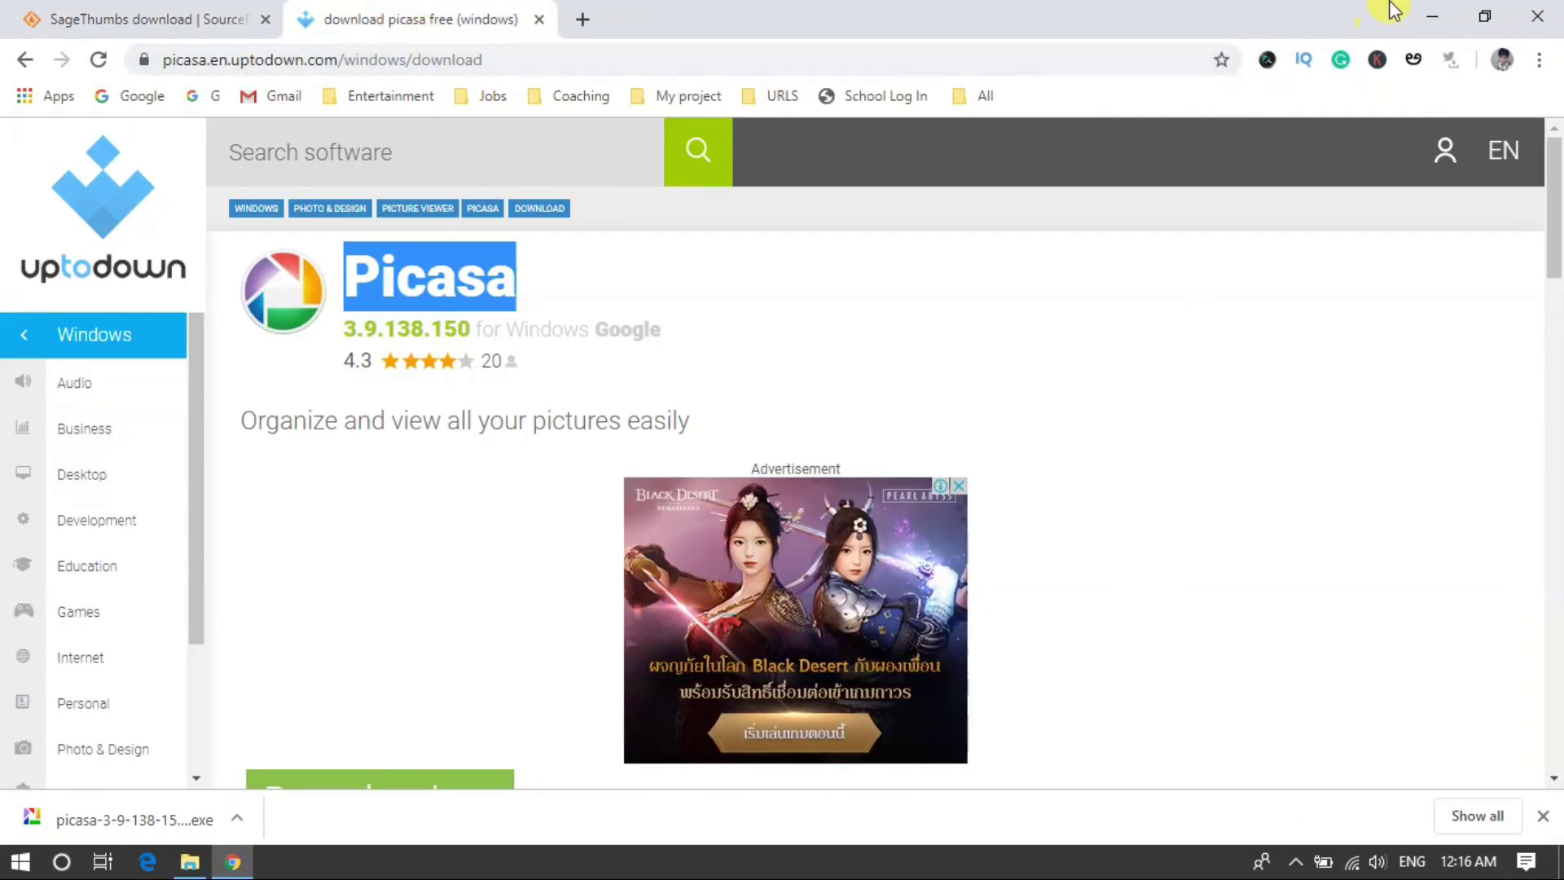